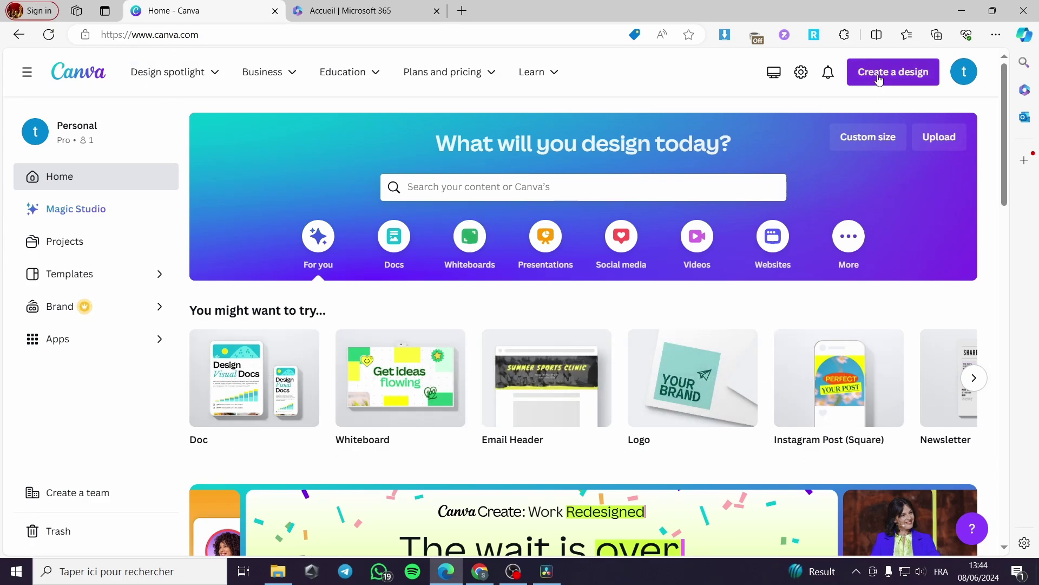
- Search the Canva templates for "presentation"
left_click(508, 186)
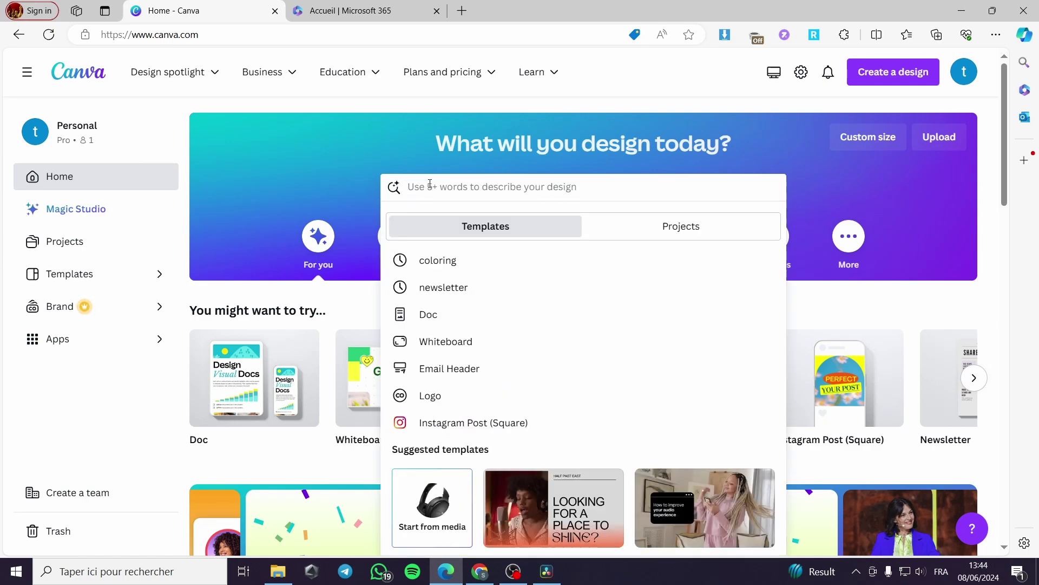
type("pres")
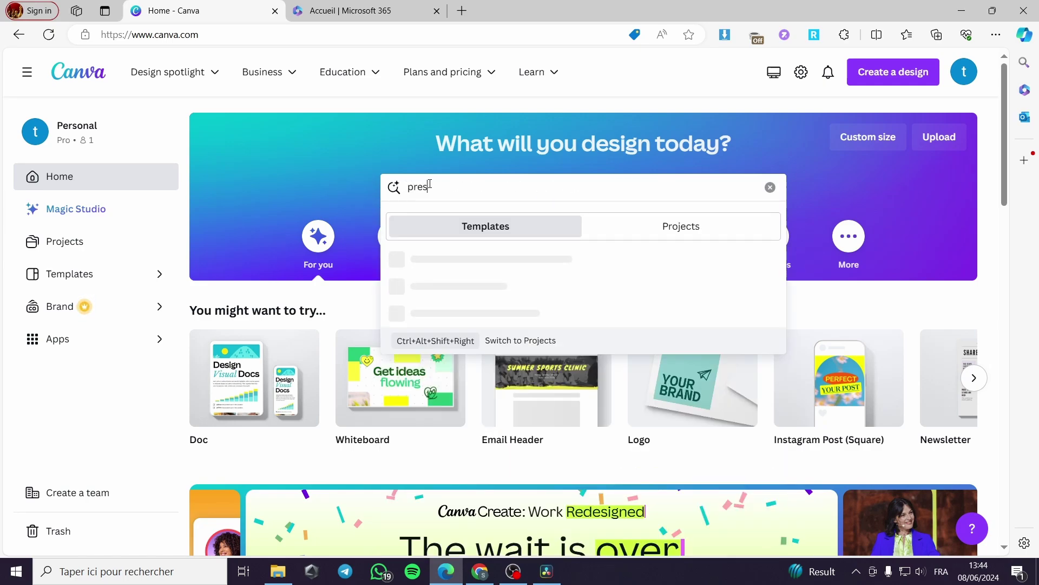
type("en")
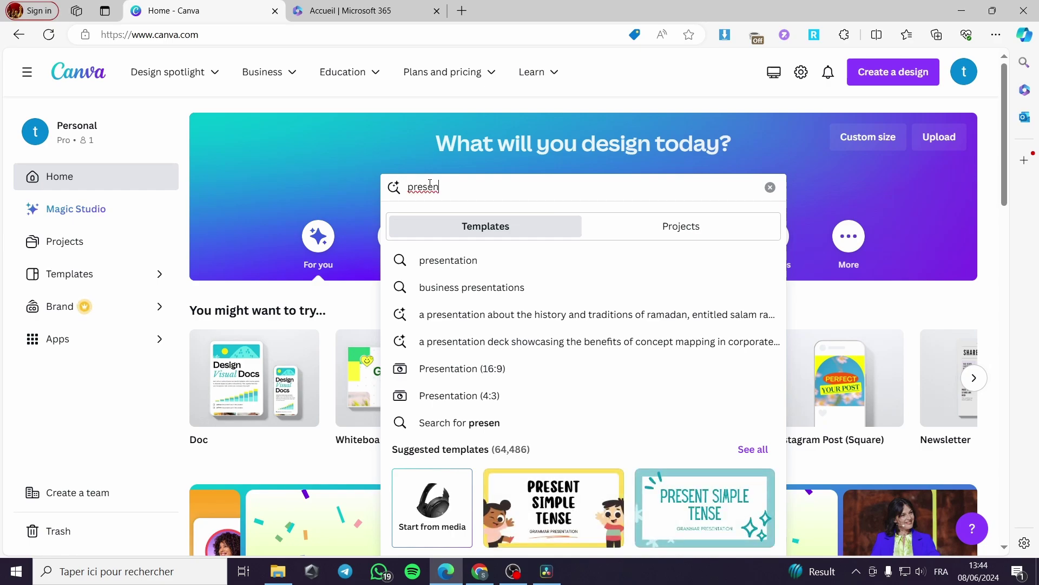
type("tatti")
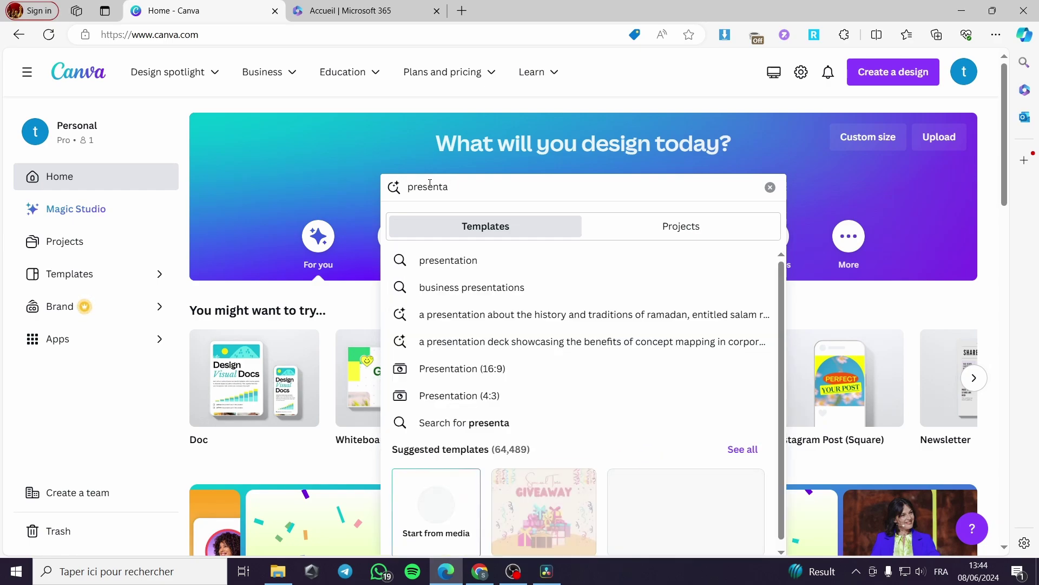
type("on")
key("Return")
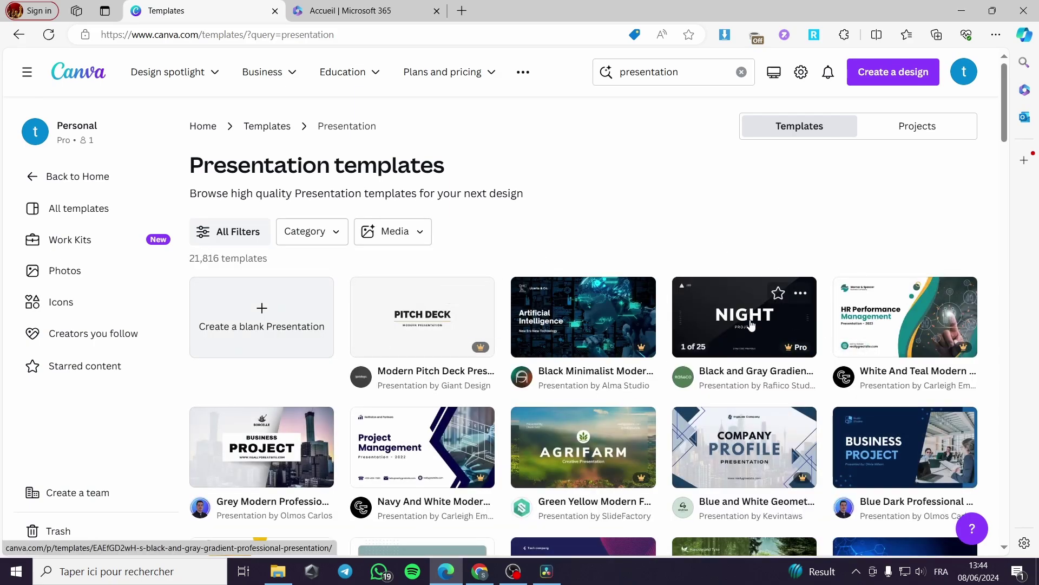
- Create a design from the red and white Blank Company Profile Business Presentation template
scroll(613, 374, "down", 3)
scroll(614, 374, "down", 5)
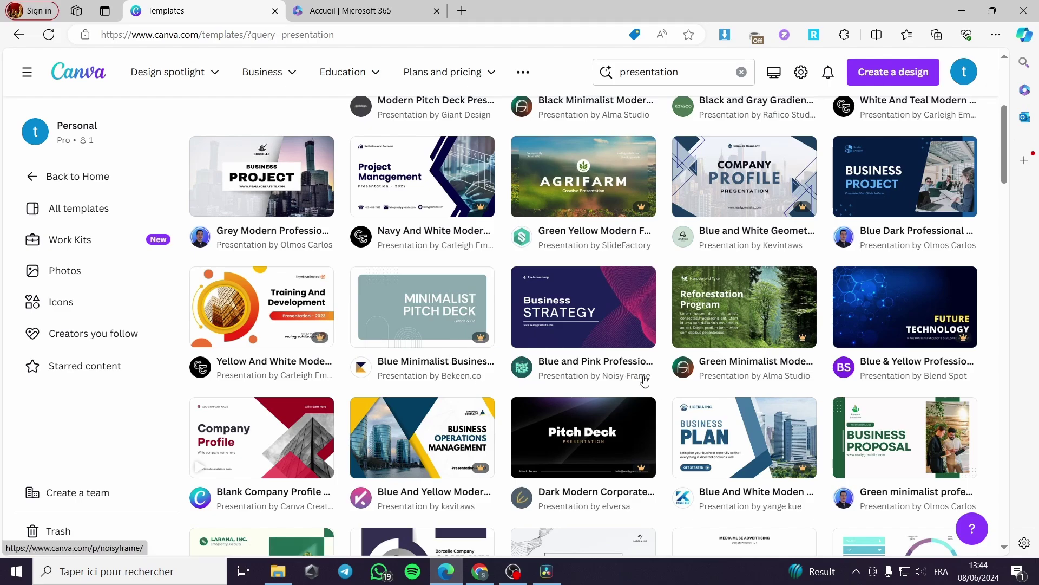
mouse_move(648, 423)
scroll(647, 423, "down", 3)
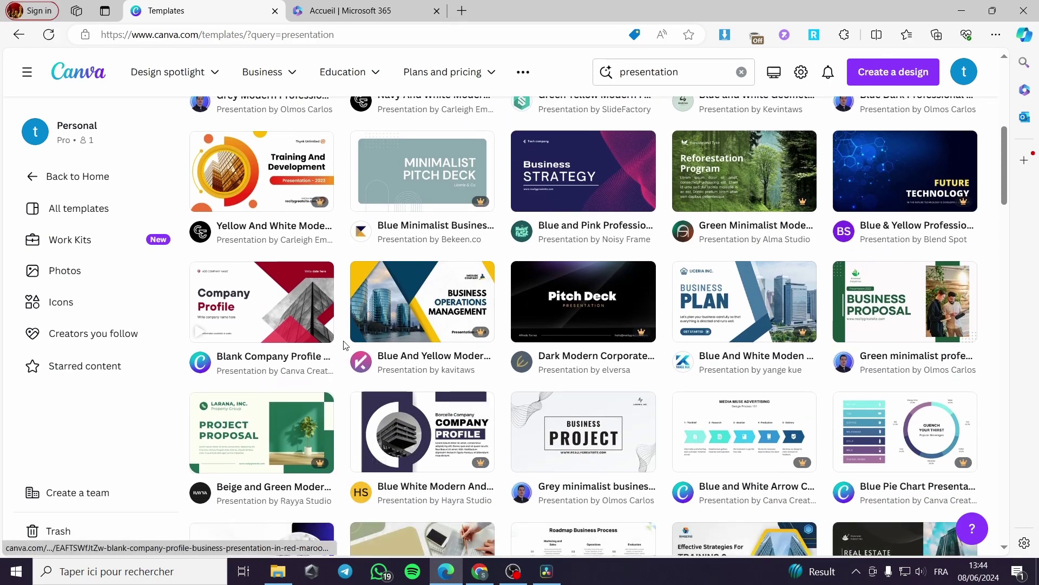
left_click(258, 317)
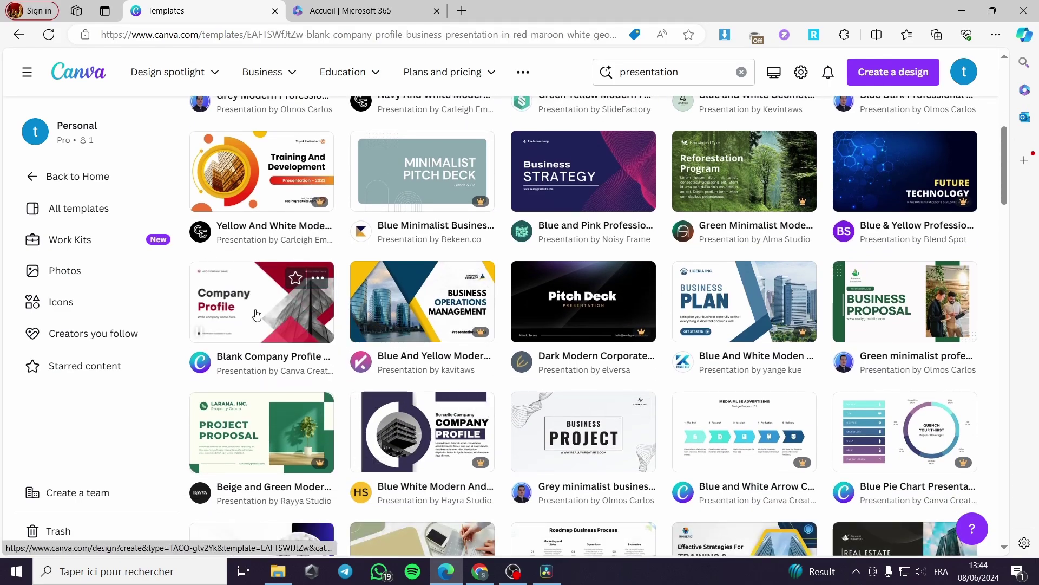
left_click(782, 217)
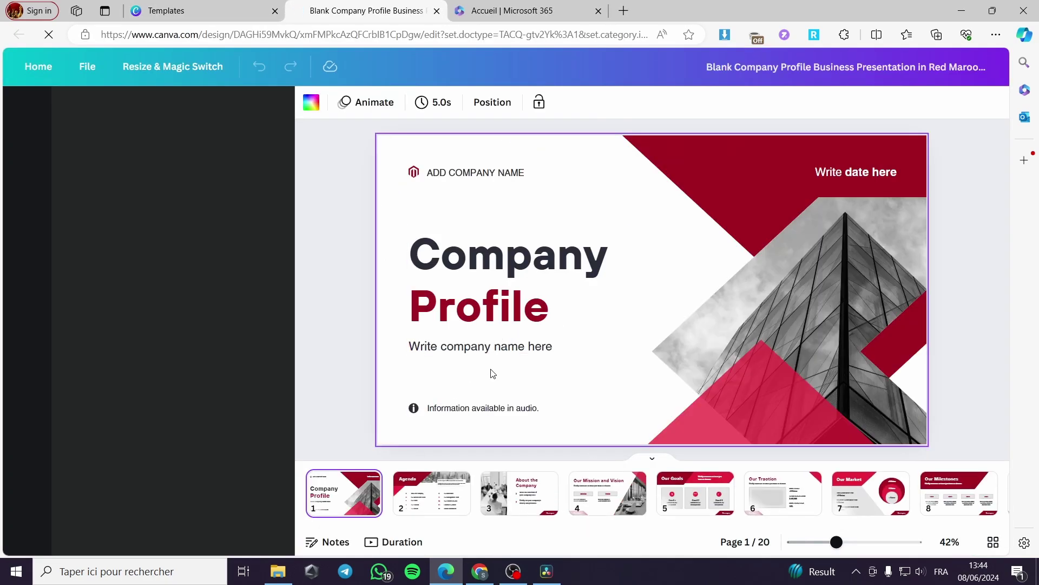
- Delete the "Information available in audio." text and replace the "ADD COMPANY NAME" placeholder on the cover with a person's name
left_click(502, 411)
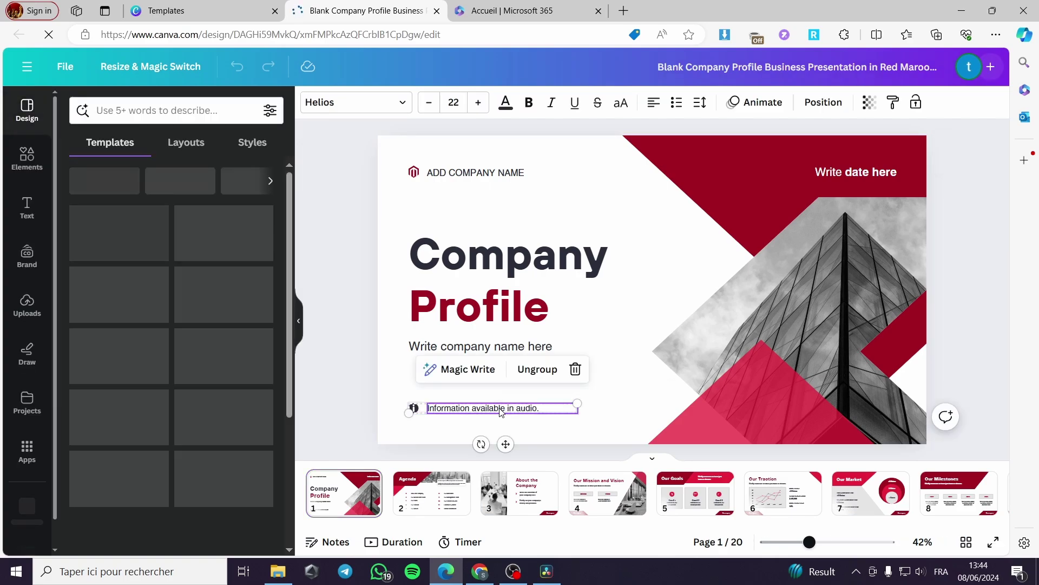
left_click(573, 369)
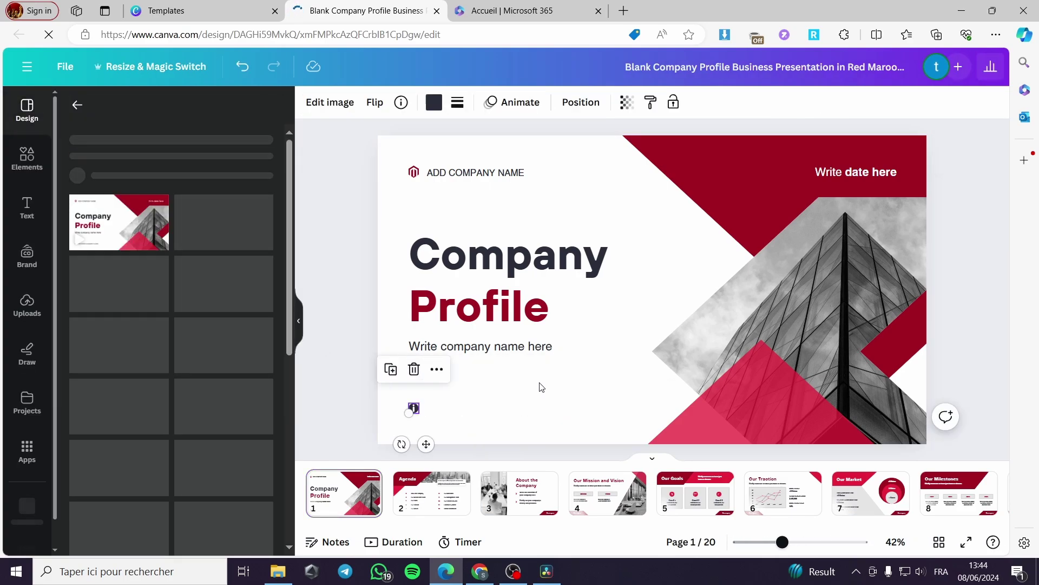
double_click(496, 171)
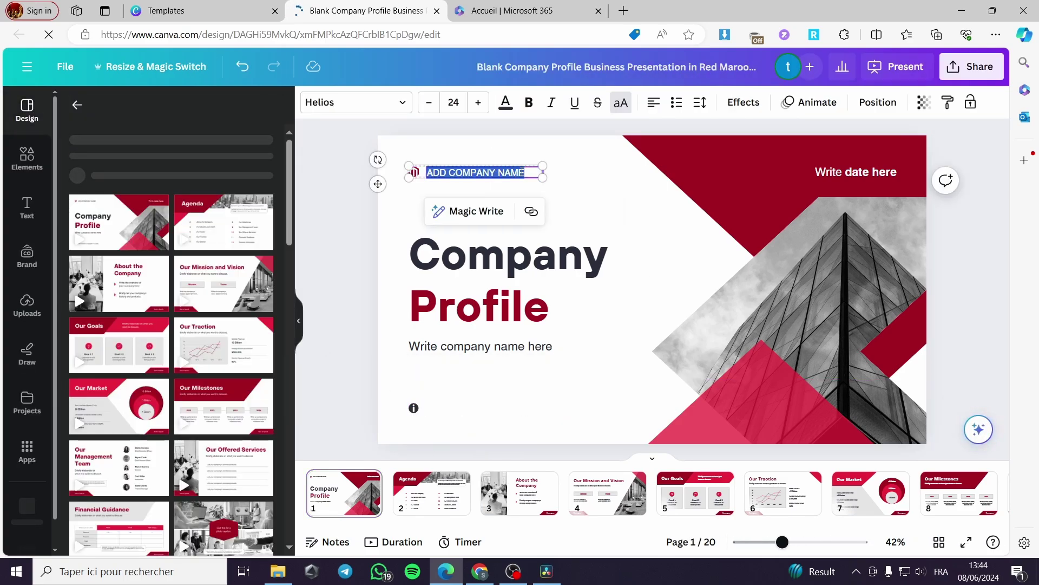
type("JACK SMITH")
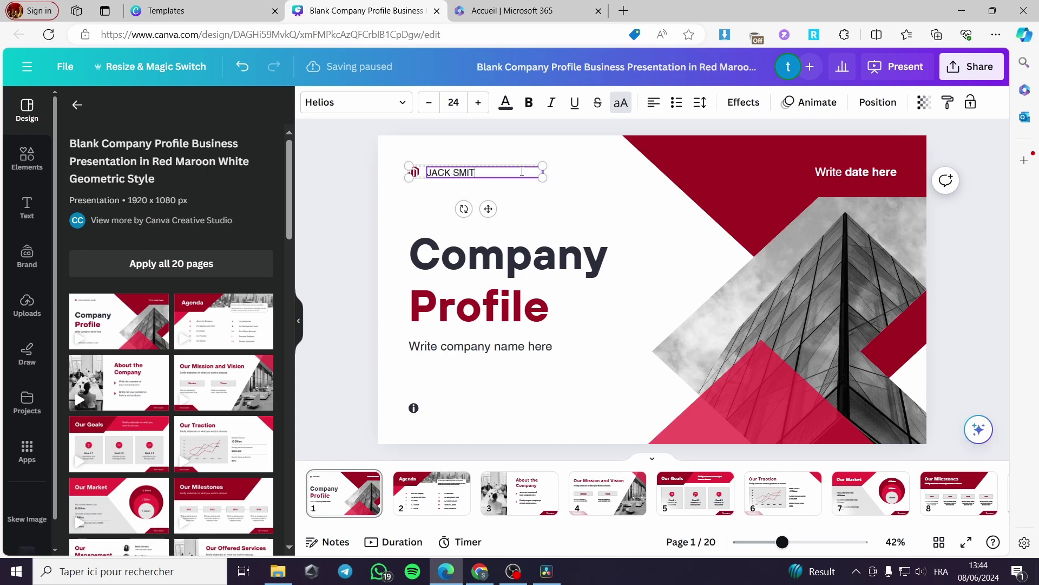
- Replace the word "Profile" in the cover title with "Resume"
double_click(545, 321)
left_click(571, 306)
double_click(514, 301)
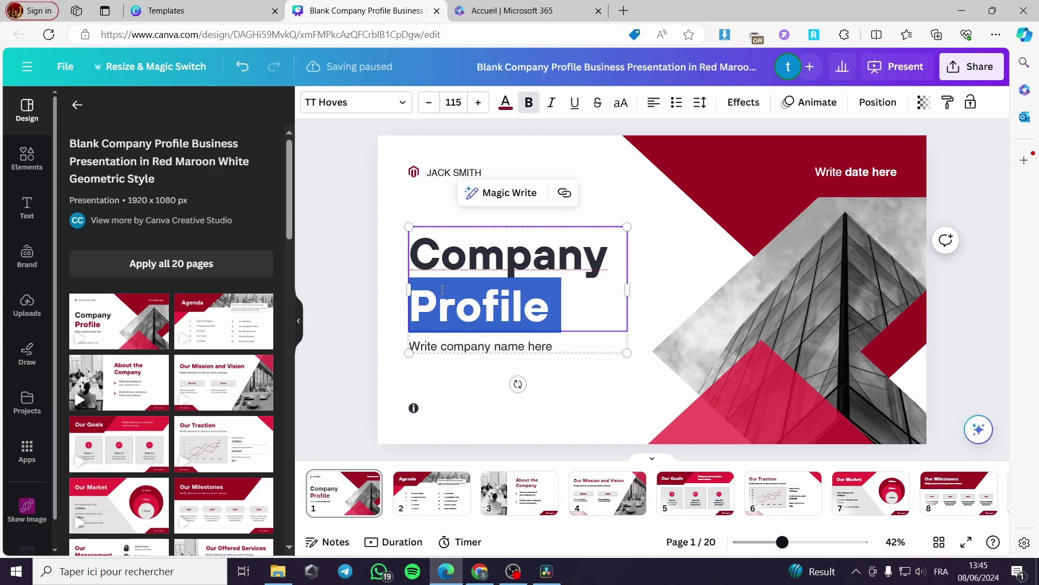
type("Resume")
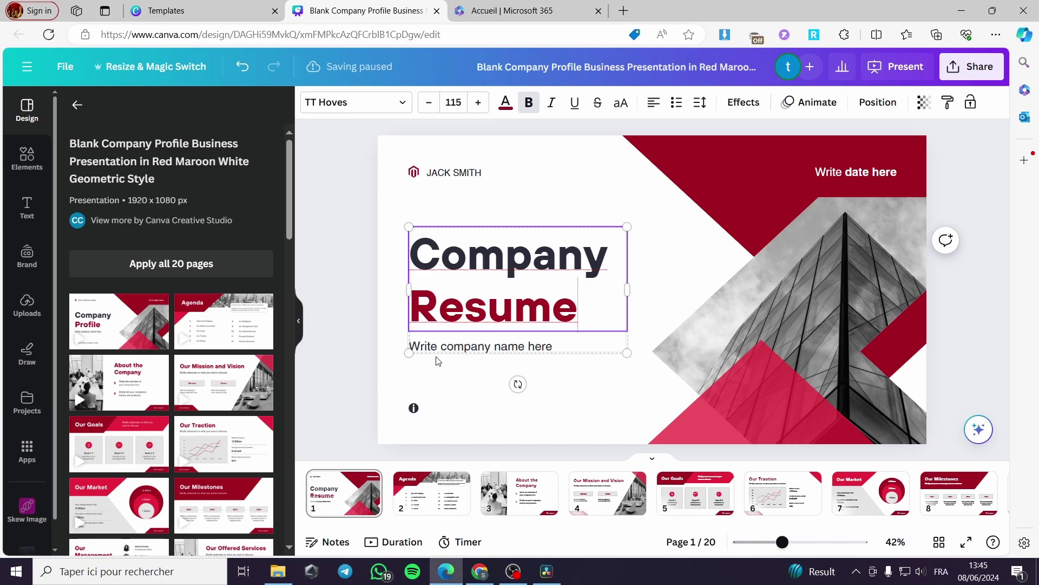
- Replace the "Write company name here" line below the cover title with "jackslithclothings"
left_click(541, 352)
double_click(556, 349)
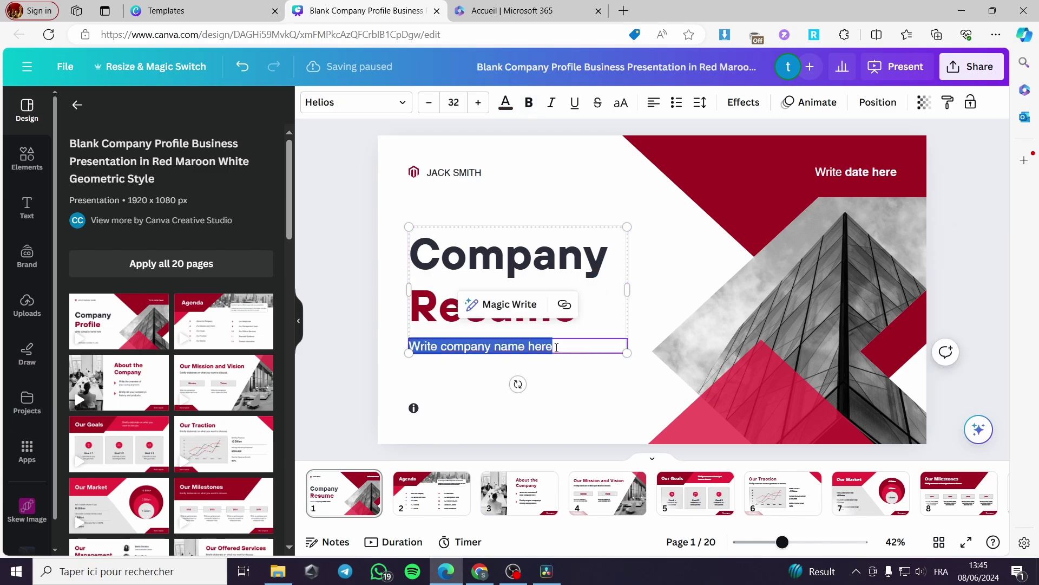
type("iackslithclothings")
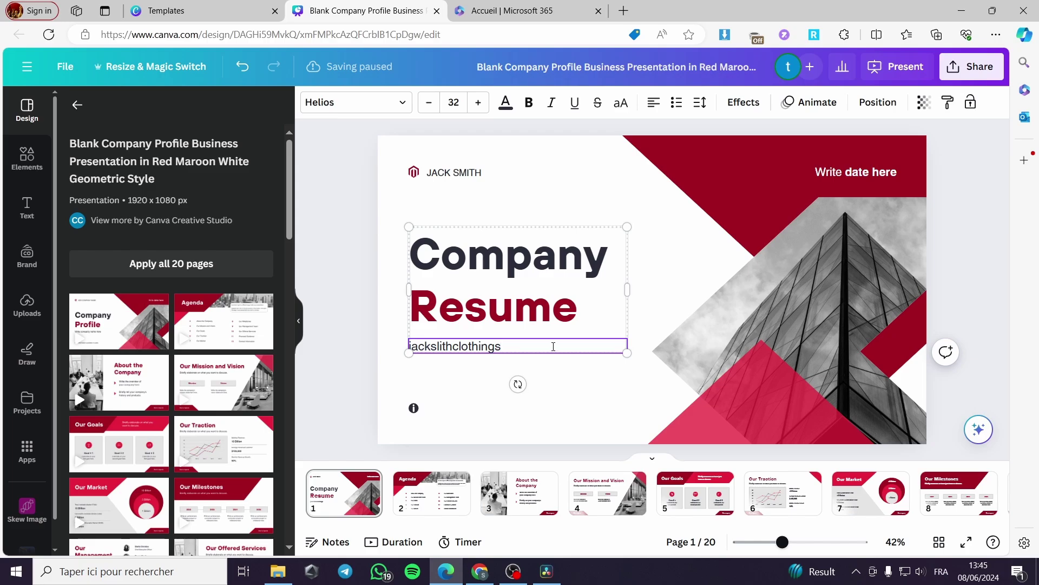
- Open the uploaded images and delete the building photo from the cover page, keeping its frame
left_click(886, 297)
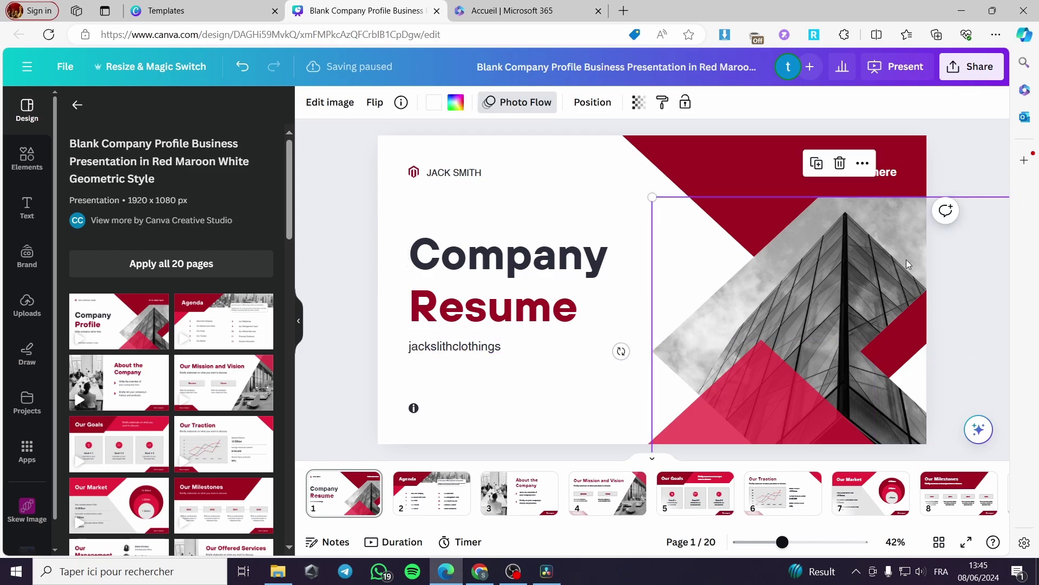
left_click(30, 304)
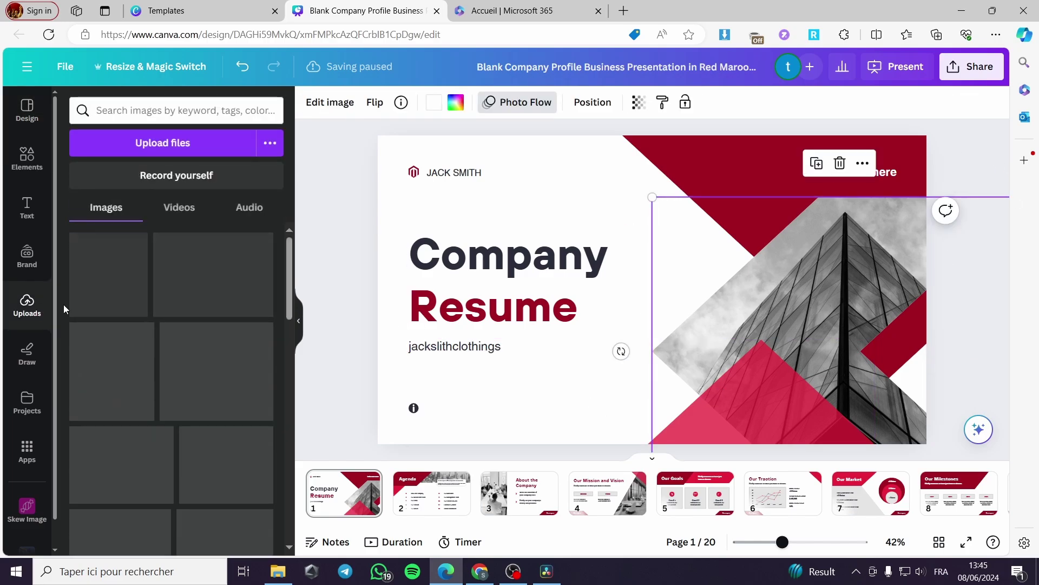
left_click(840, 163)
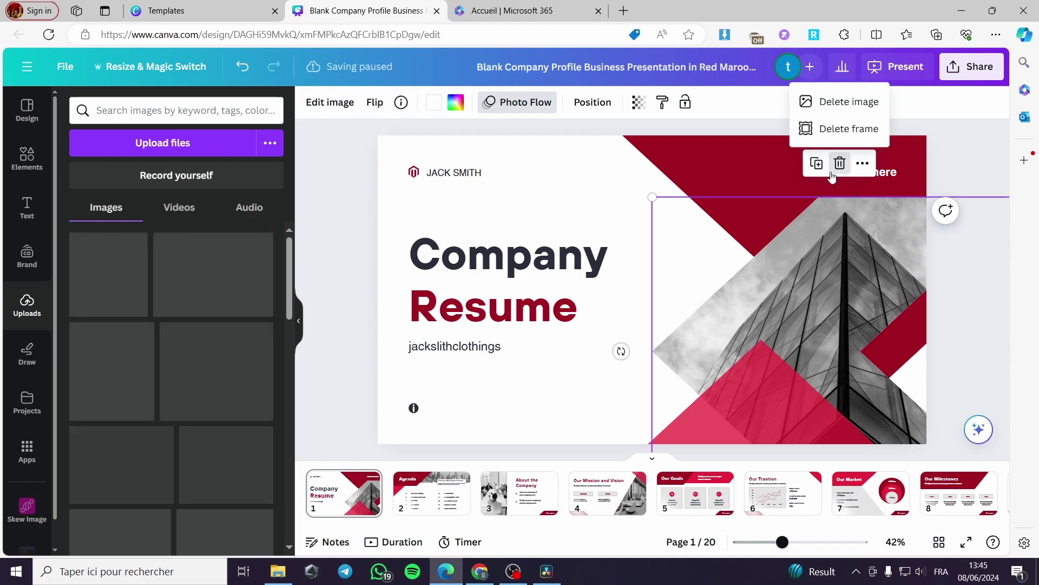
left_click(849, 103)
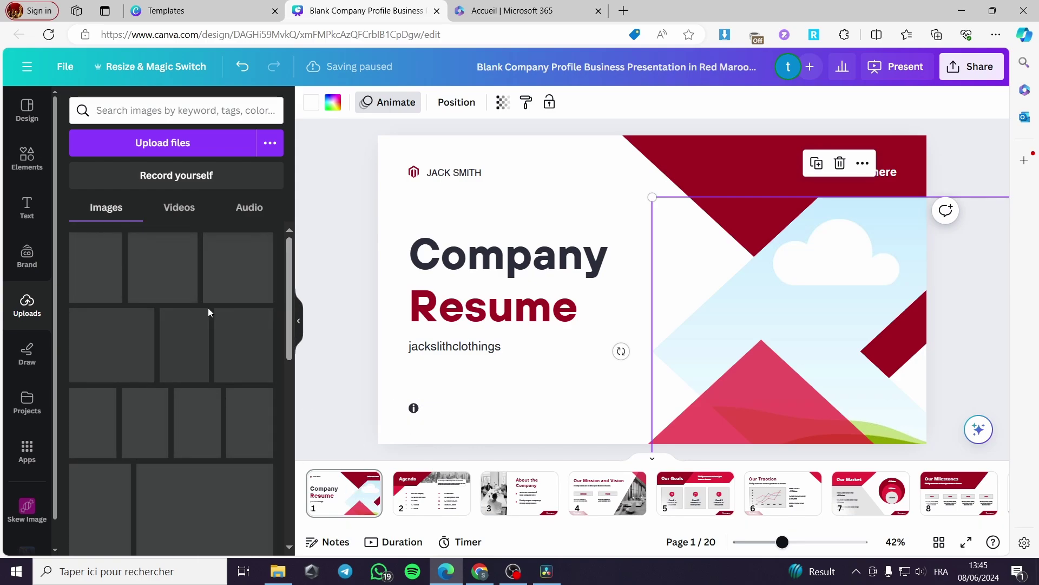
- Add a blank page directly after the Agenda page
left_click(435, 505)
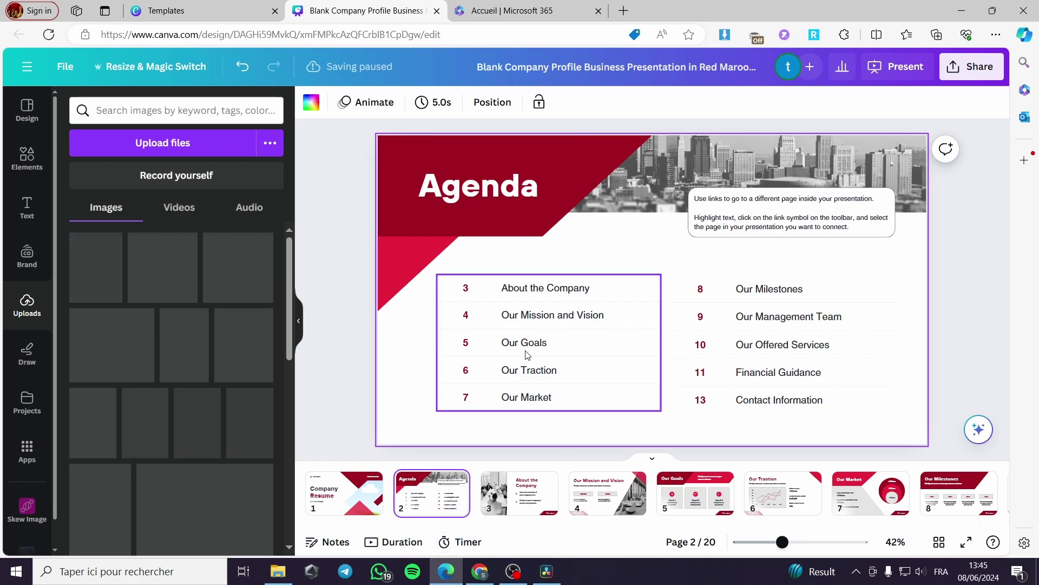
left_click(324, 497)
left_click(433, 494)
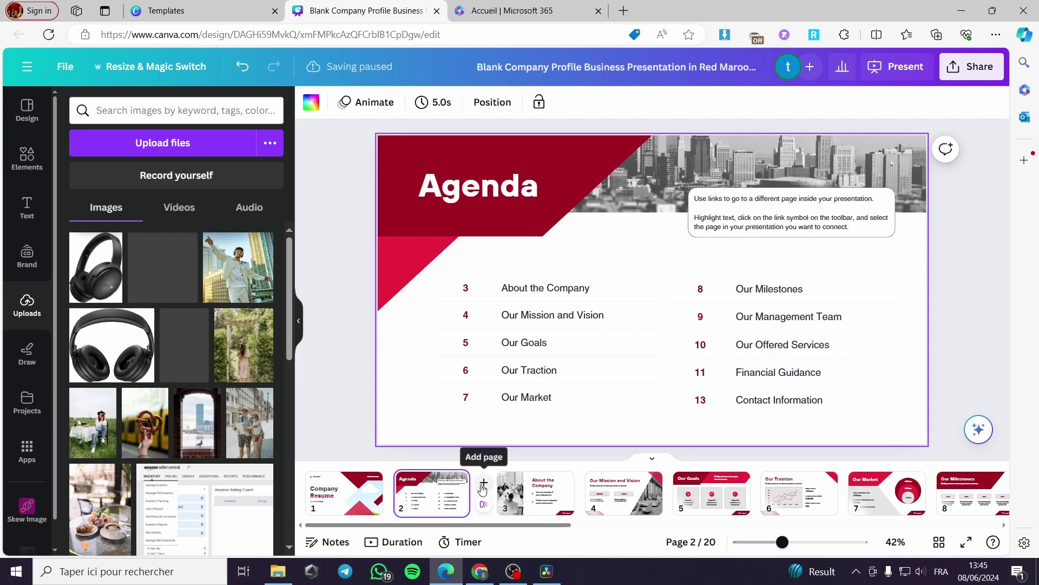
left_click(483, 488)
- Group the two red shapes behind the Agenda title and paste a copy of the group onto the blank page 3
left_click(422, 483)
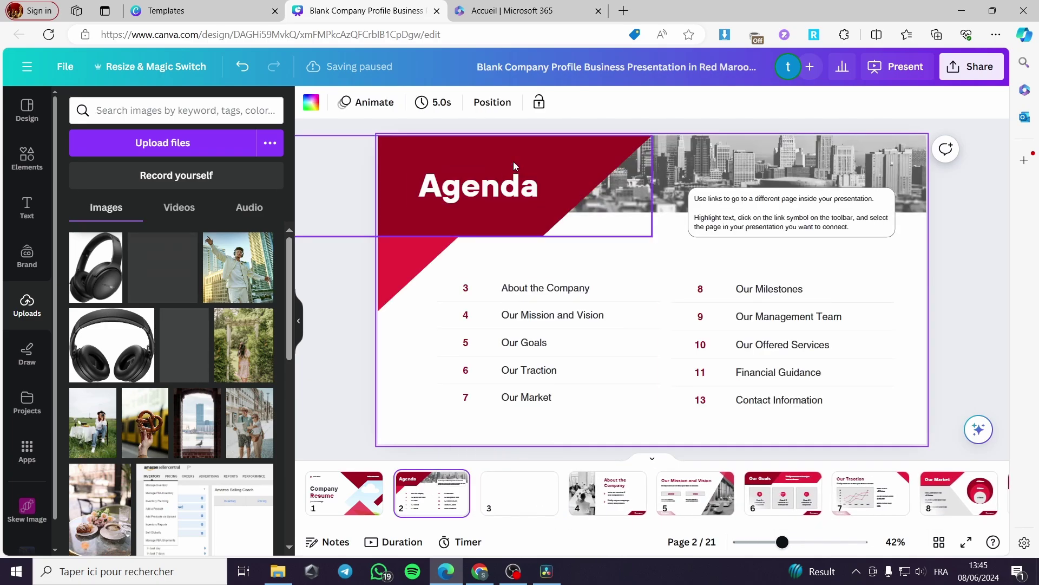
left_click(546, 184)
left_click(401, 255)
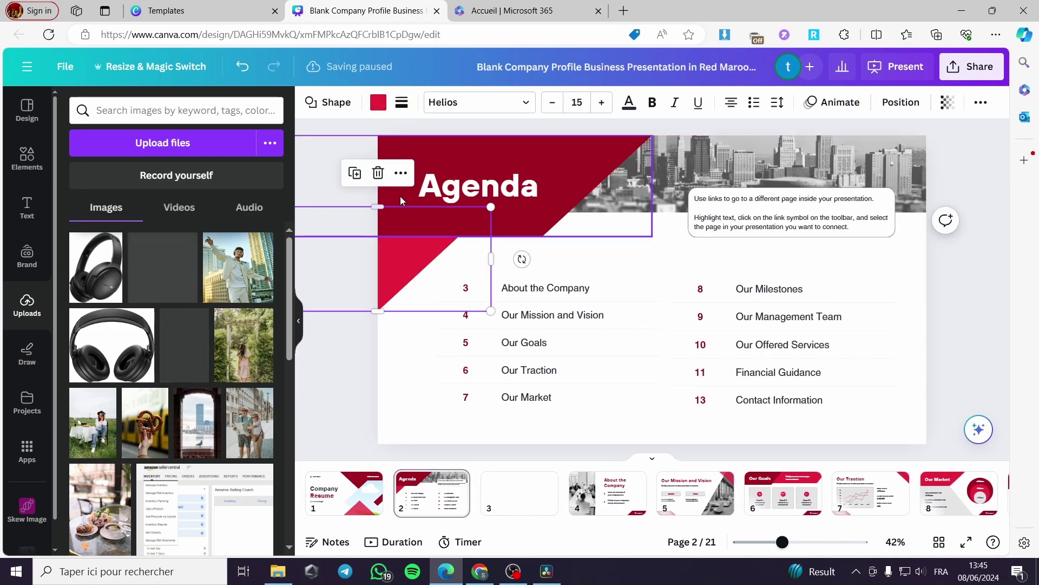
left_click(576, 177, "shift")
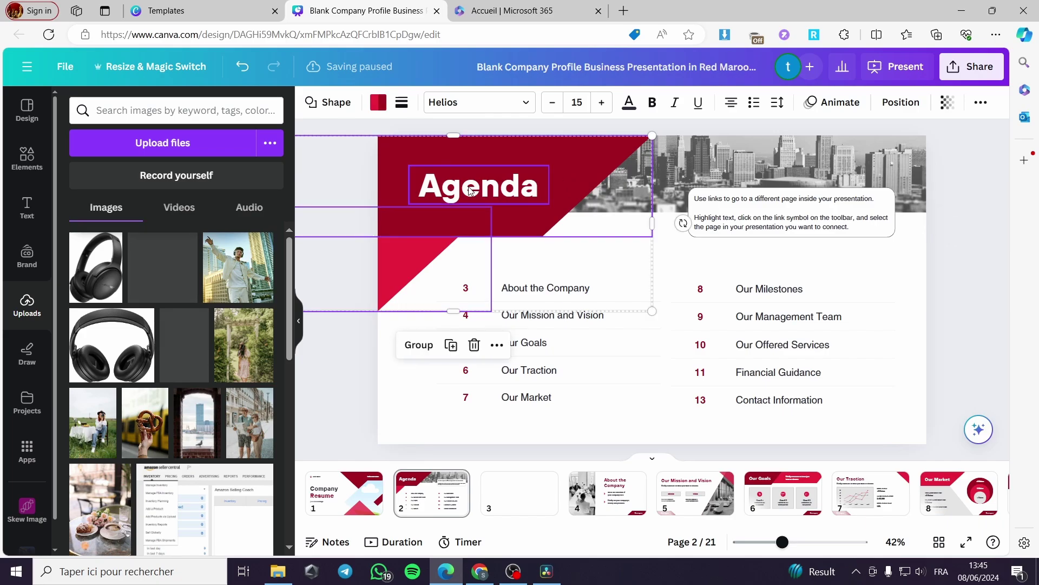
left_click(419, 345)
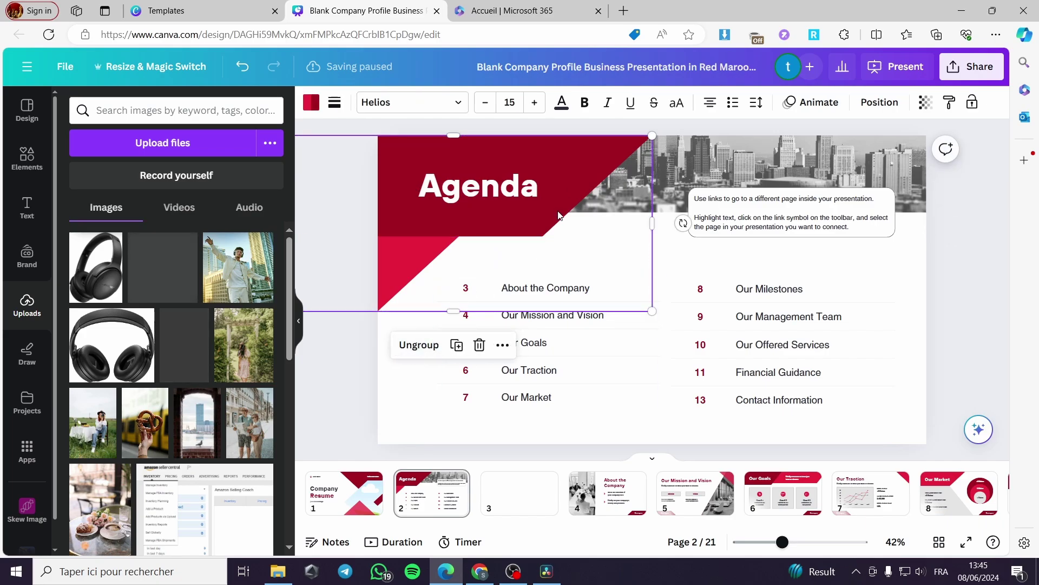
left_click(520, 494)
key("ctrl+v")
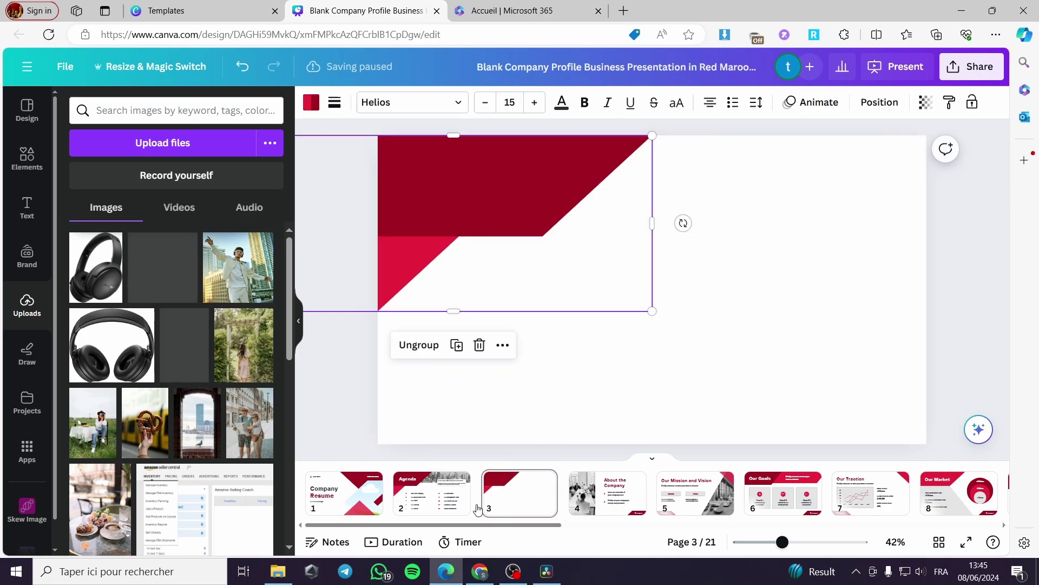
- Show the page durations and preview the presentation's playback from the Agenda page to the Our Goals page
left_click(461, 496)
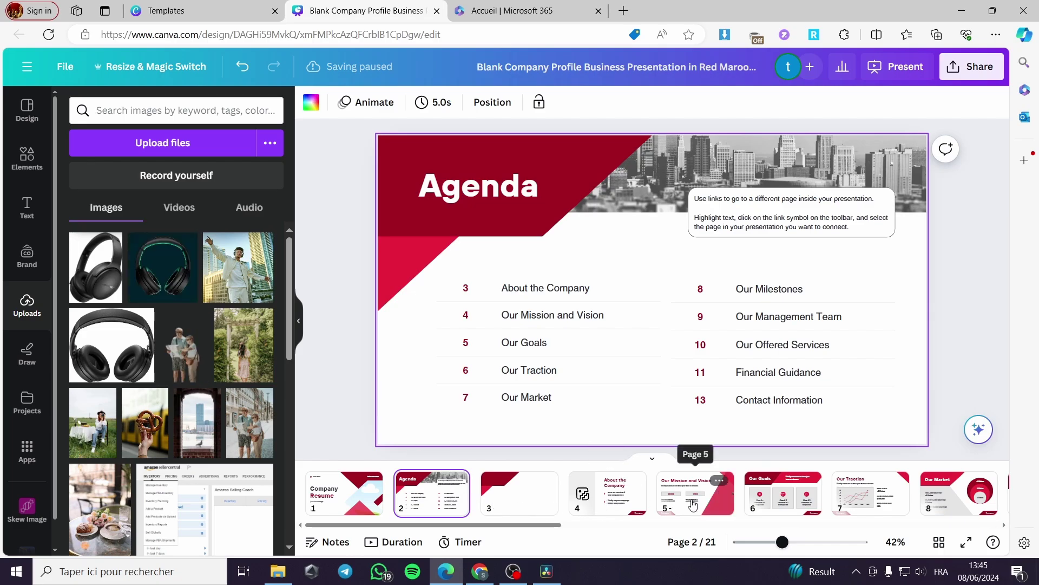
left_click(413, 544)
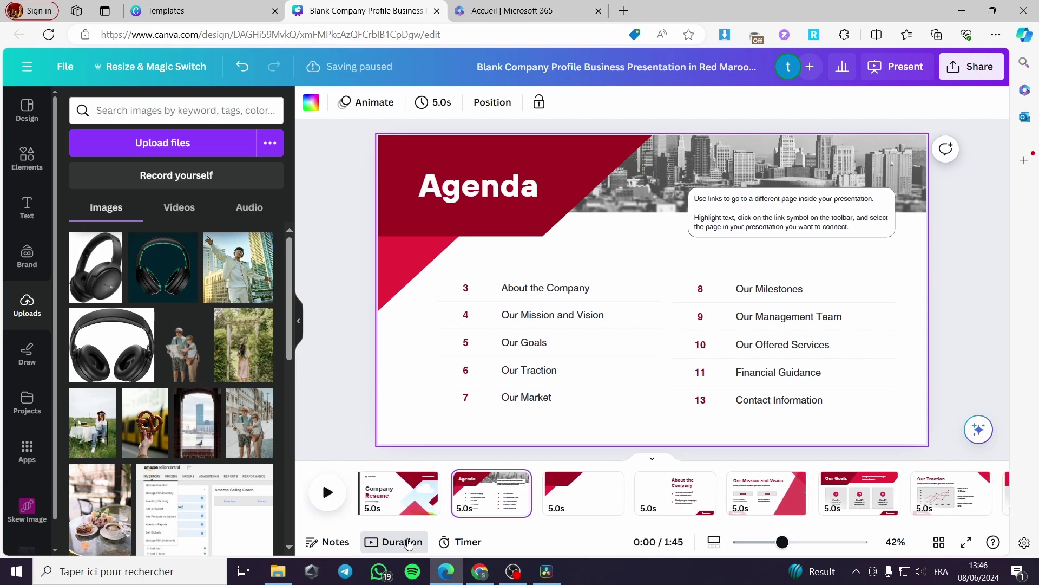
left_click(325, 492)
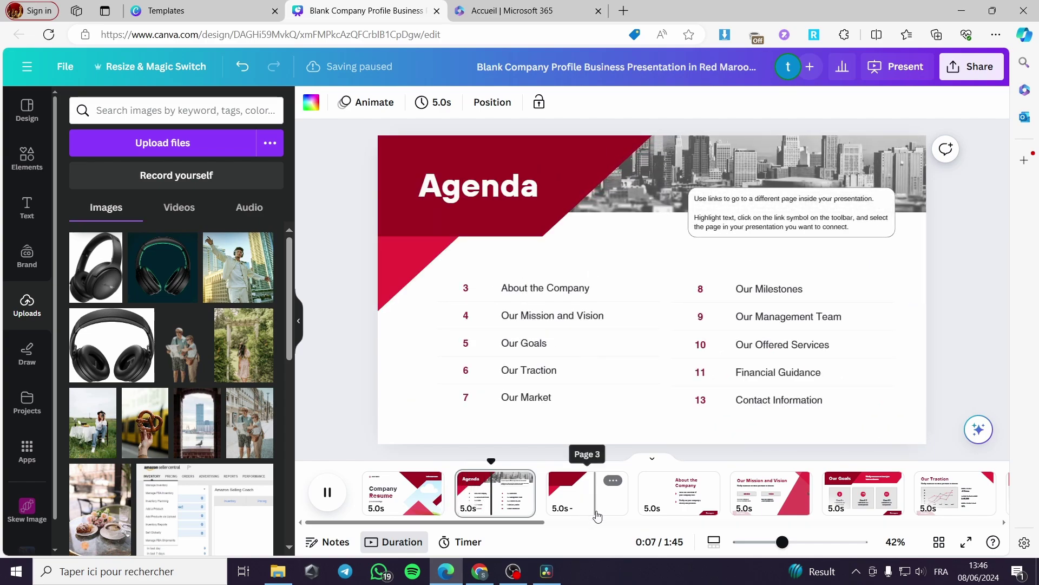
left_click(579, 509)
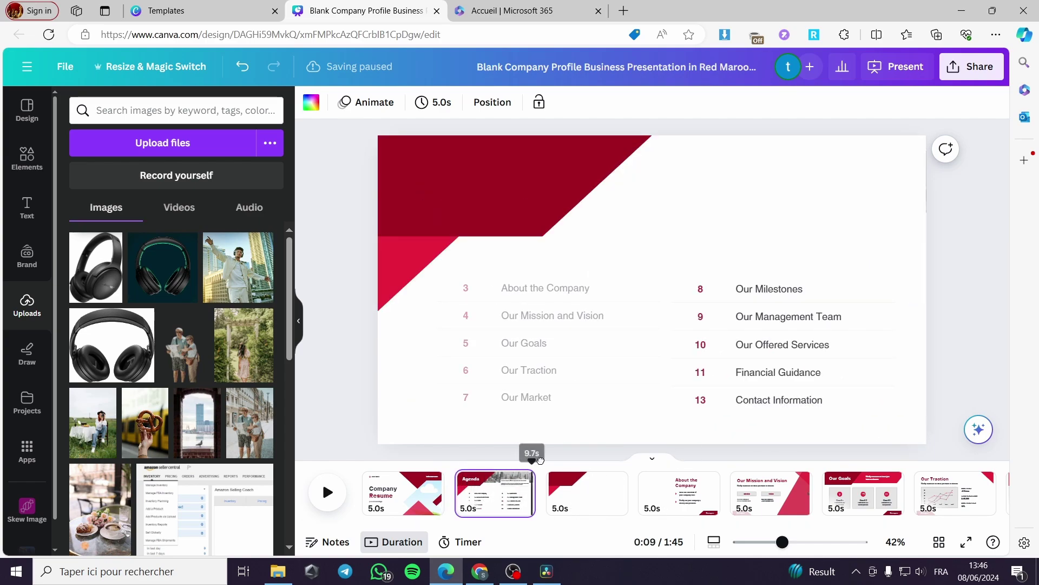
left_click(643, 462)
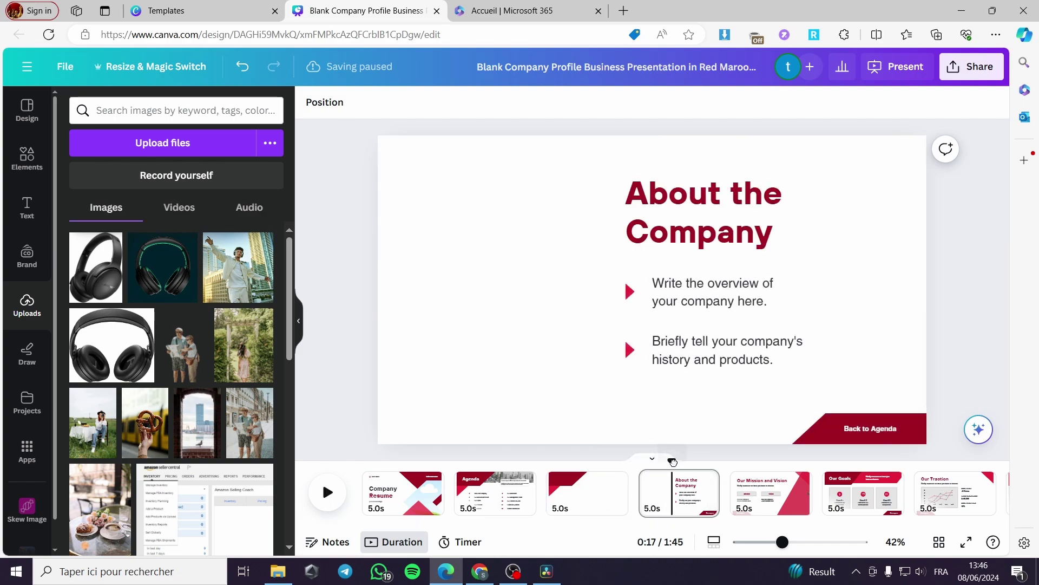
left_click(740, 475)
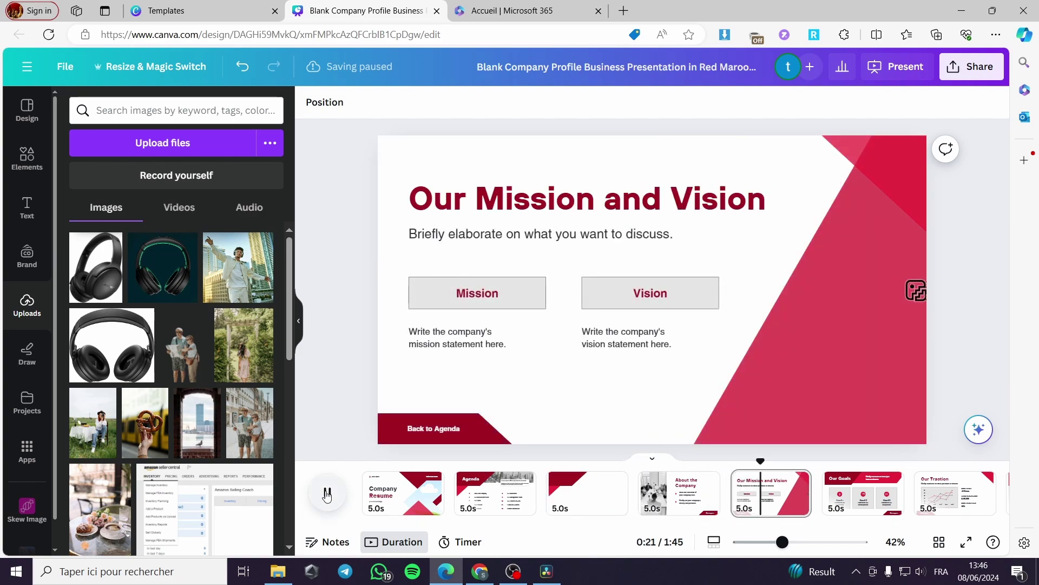
key("space")
left_click(860, 501)
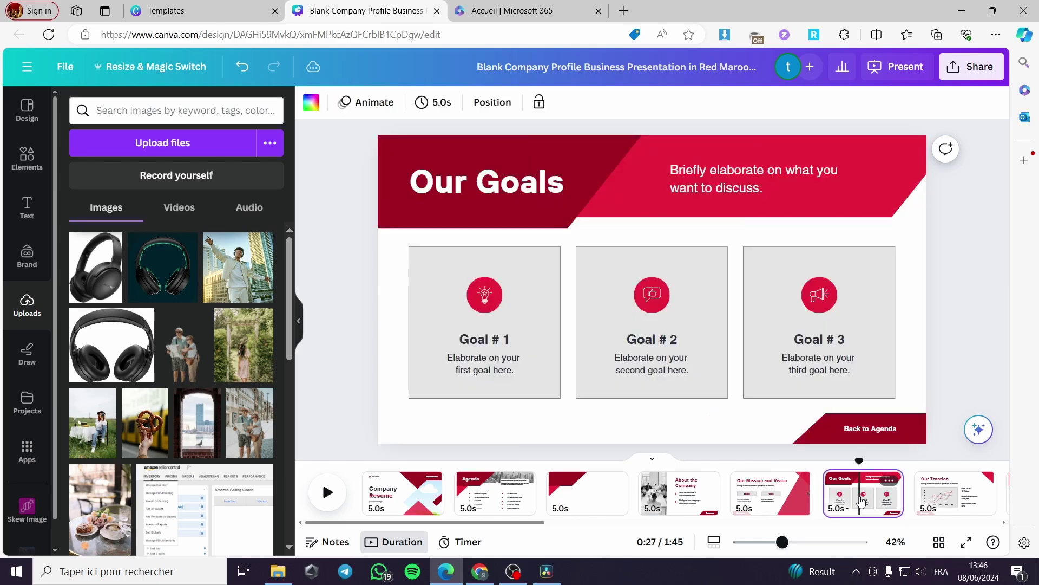
- Delete the Our Goals page and the Our Market page, keeping the Our Traction page between them
key("Delete")
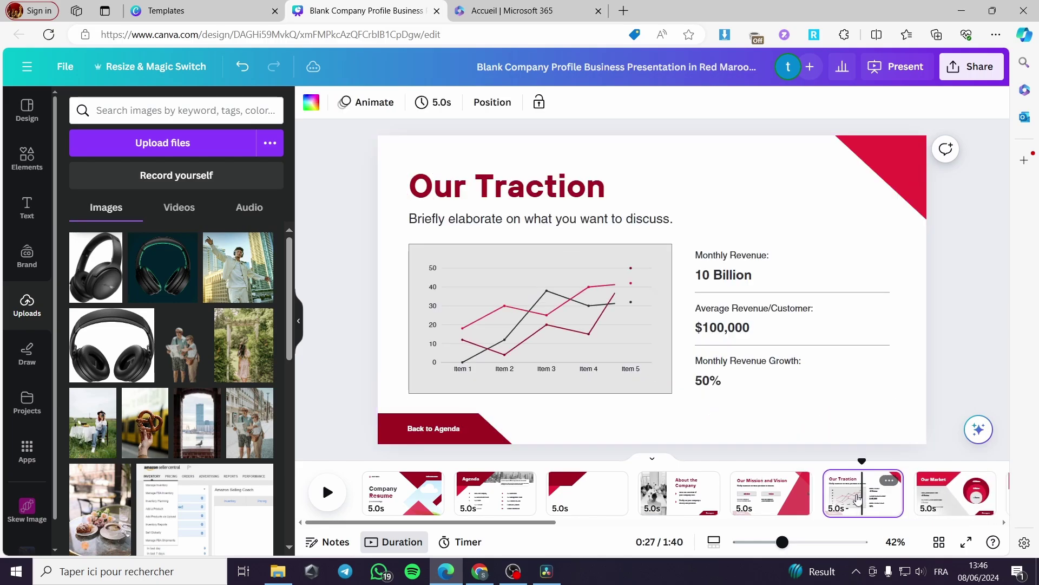
left_click(971, 505)
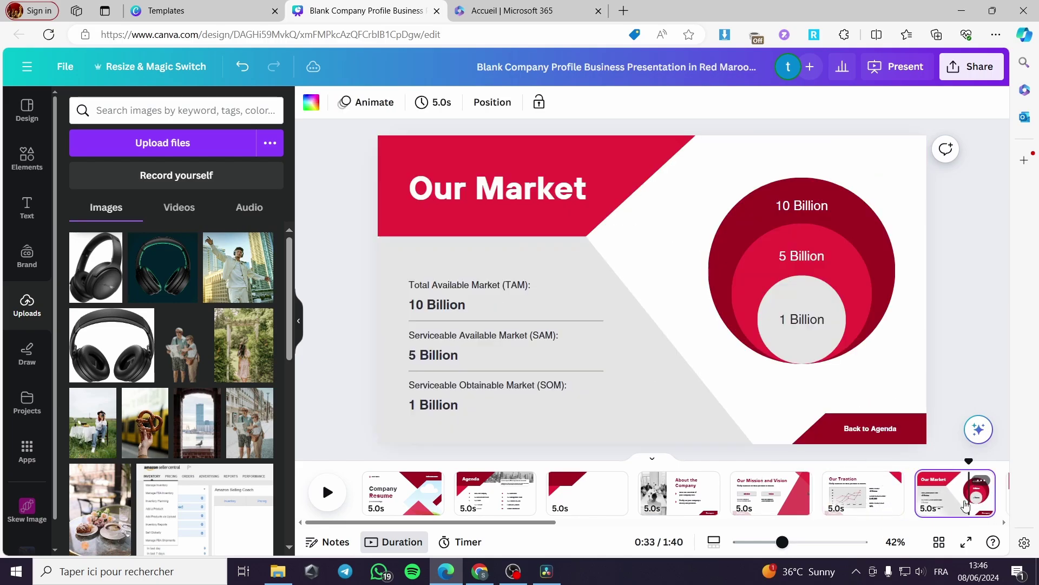
left_click(1008, 493)
left_click(808, 497)
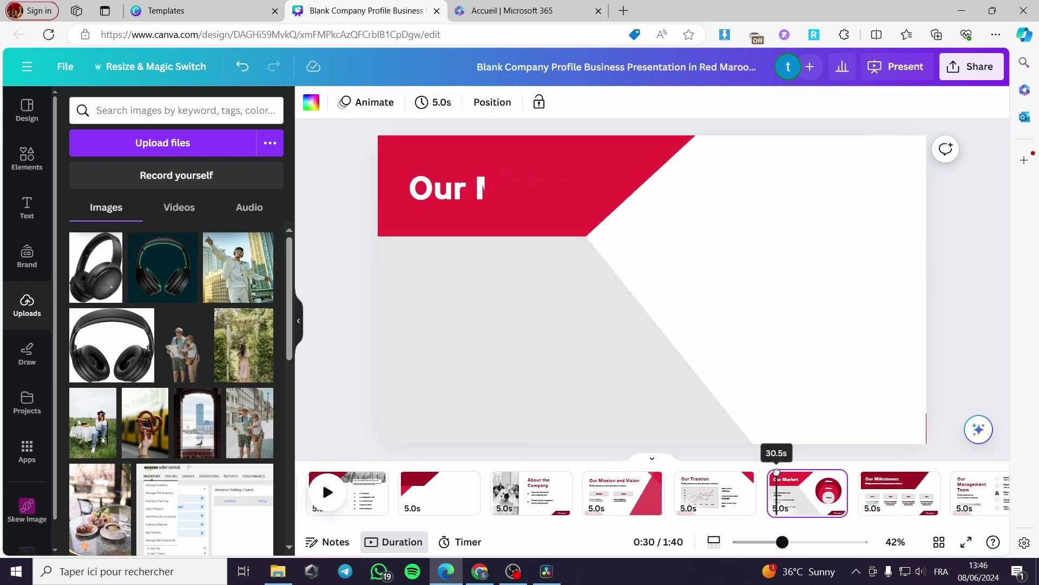
key("Delete")
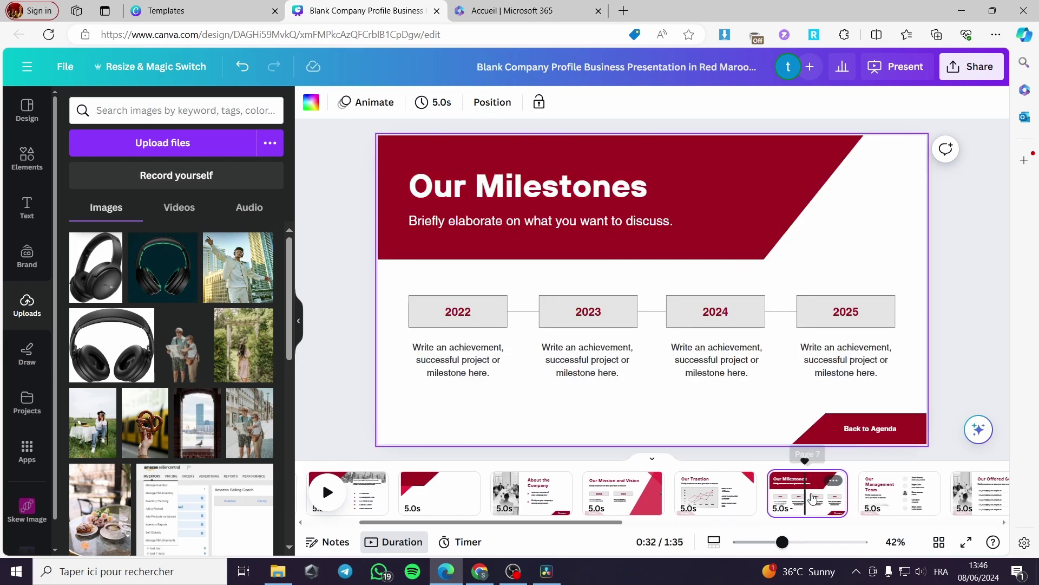
- Delete the pages from Our Milestones through Connect with us, plus all the Resource Pages after the two Collaborate on a Whiteboard pages
key("Delete")
key("Delete")
key("Delete")
key("Delete")
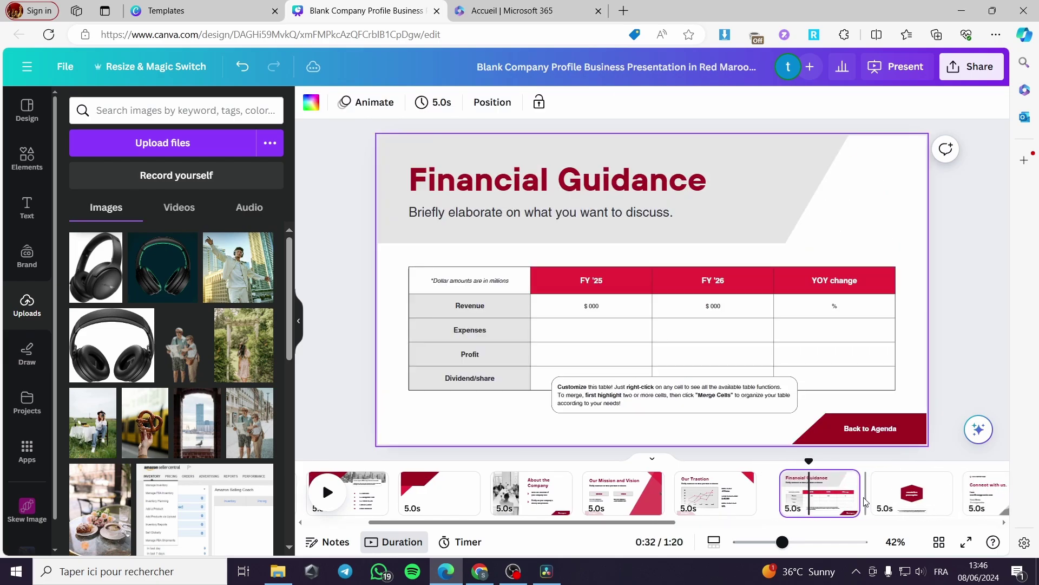
key("Delete")
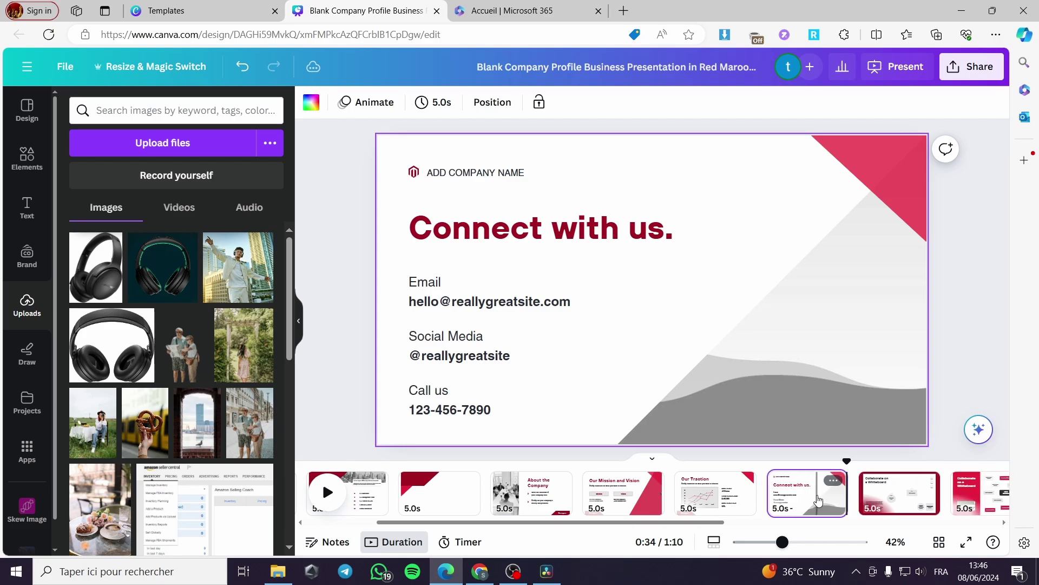
key("Delete")
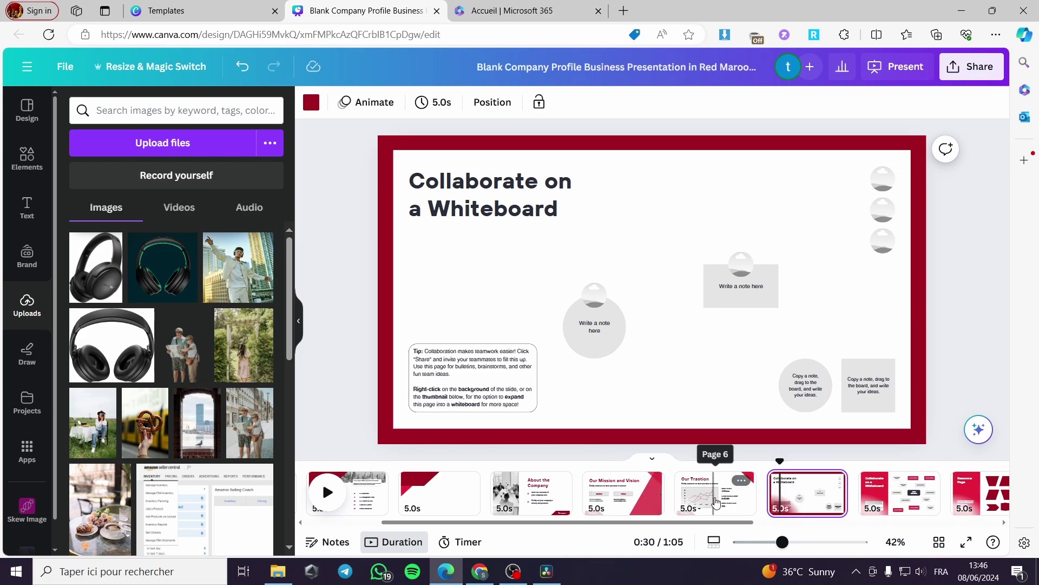
left_click(893, 498)
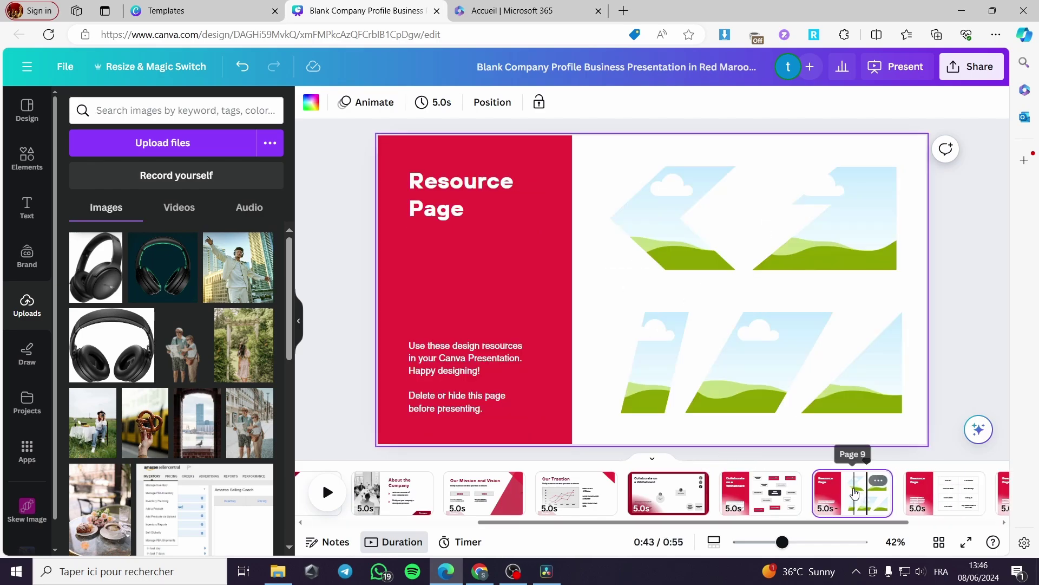
left_click_drag(858, 490, 865, 528)
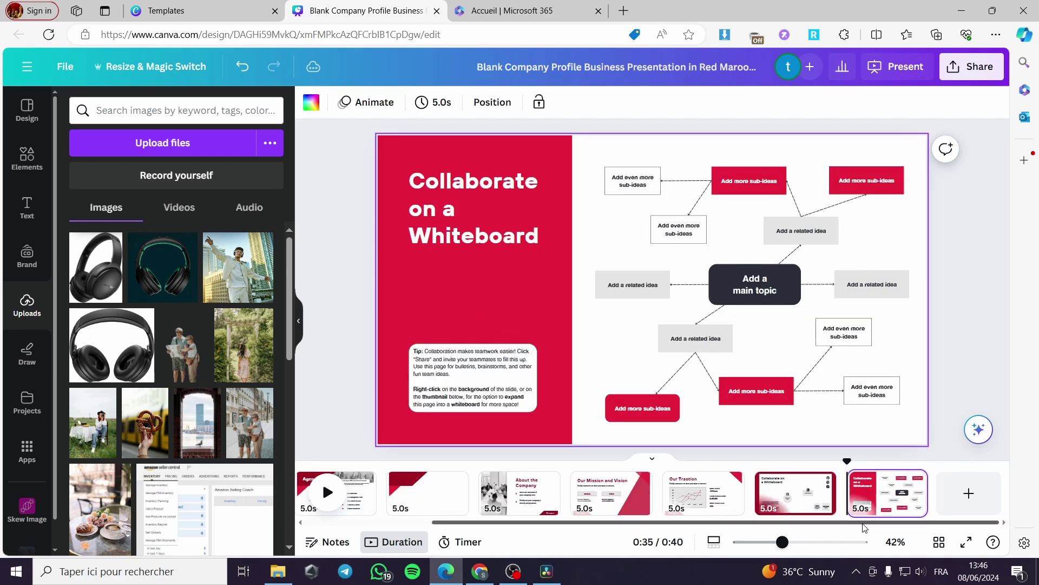
- Reorder the pages by moving Our Mission and Vision after Our Traction, and Our Traction directly after the Agenda page
scroll(704, 493, "left", 5)
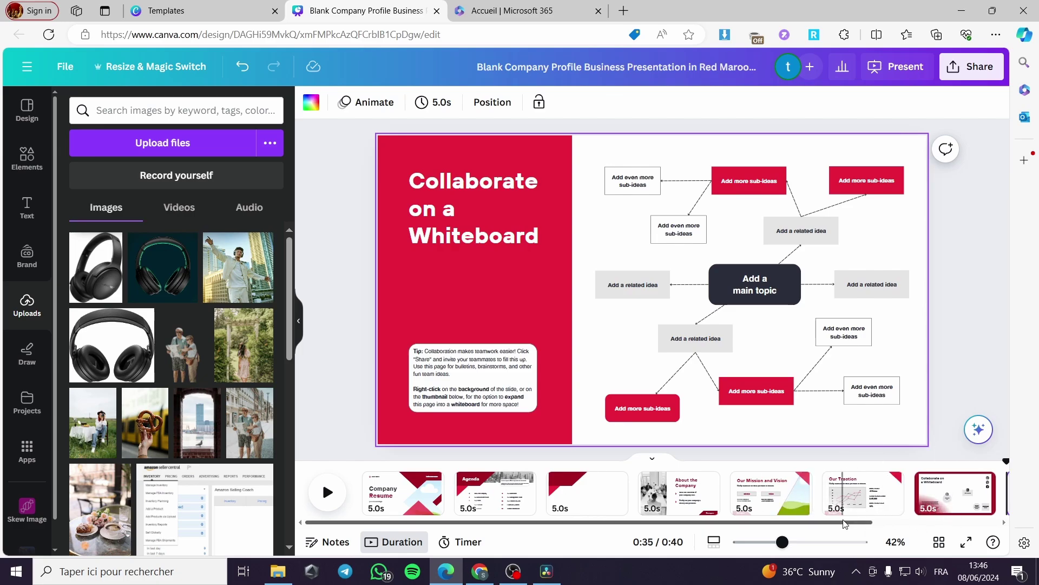
scroll(845, 524, "right", 3)
left_click(782, 492)
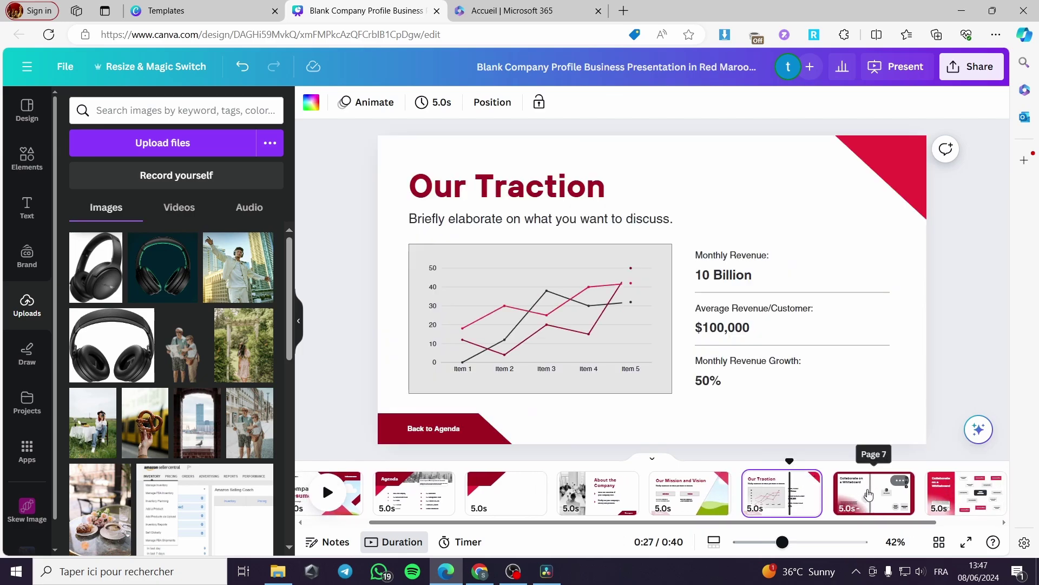
left_click(869, 495)
left_click(966, 492)
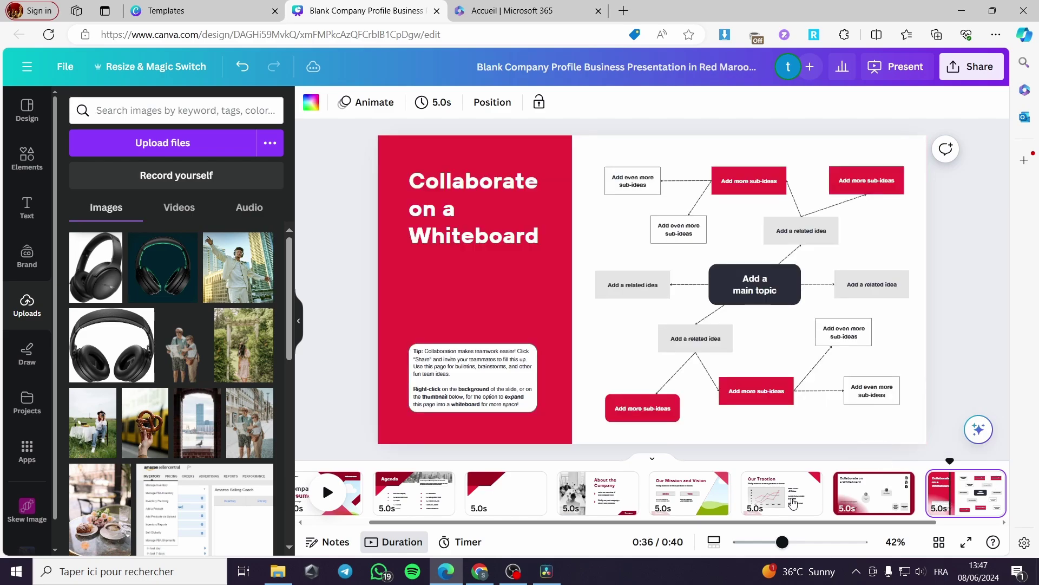
left_click(683, 501)
left_click_drag(695, 501, 796, 505)
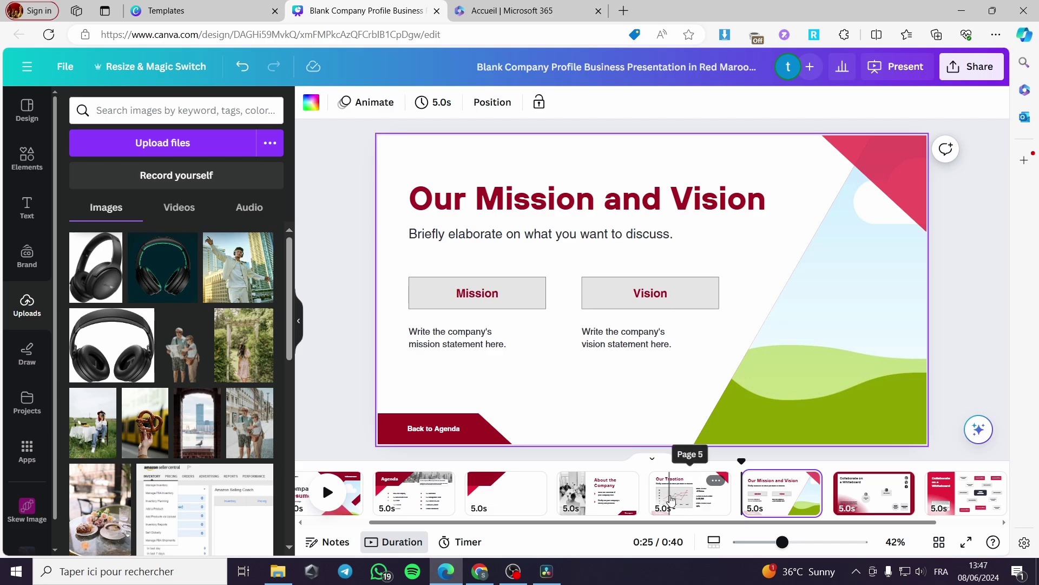
left_click(677, 494)
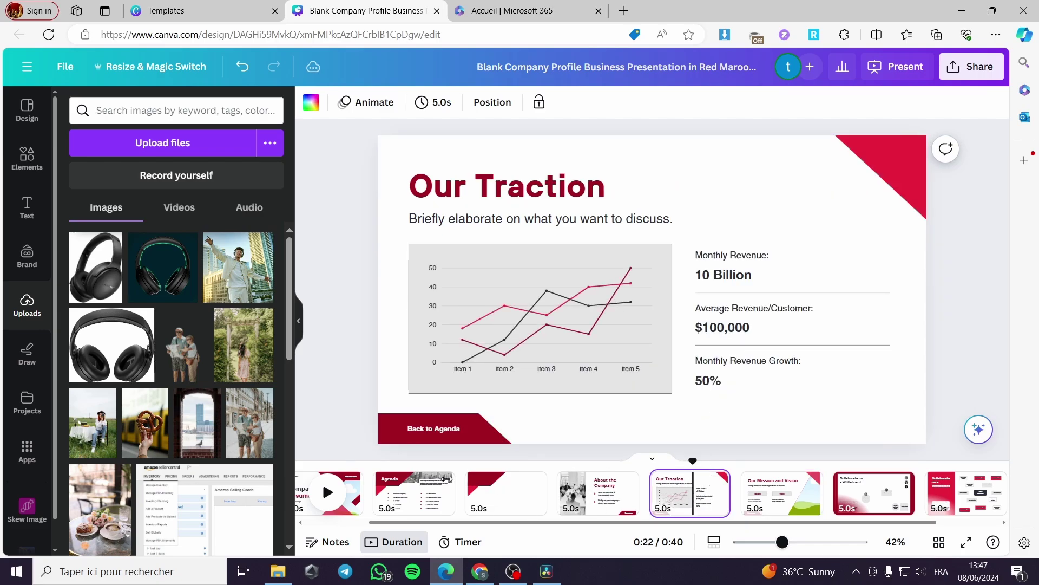
left_click_drag(673, 501, 457, 524)
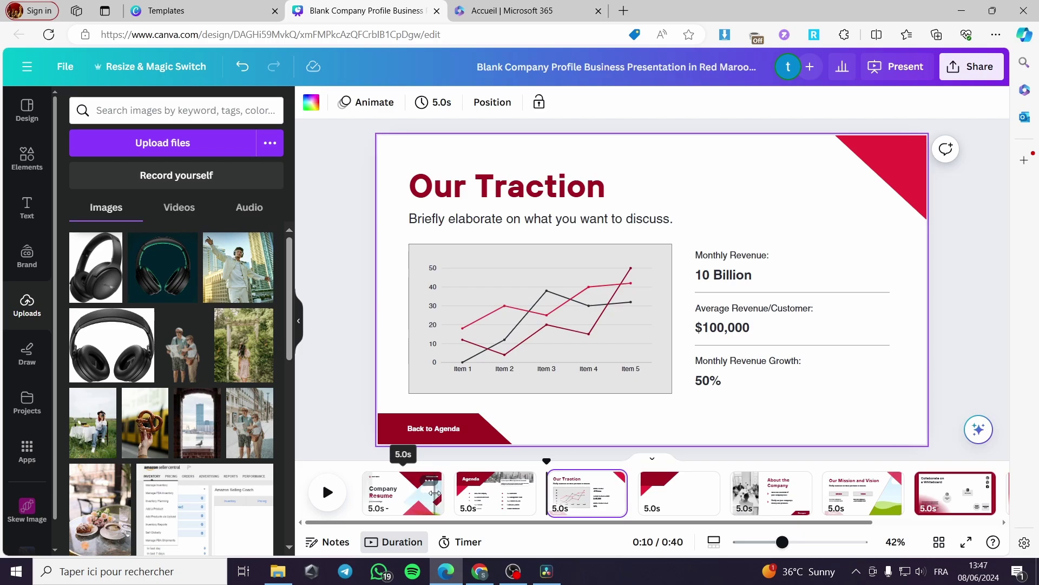
- Fill the cover page's empty image frame with the uploaded photo of the man wearing headphones
left_click(433, 494)
left_click(806, 313)
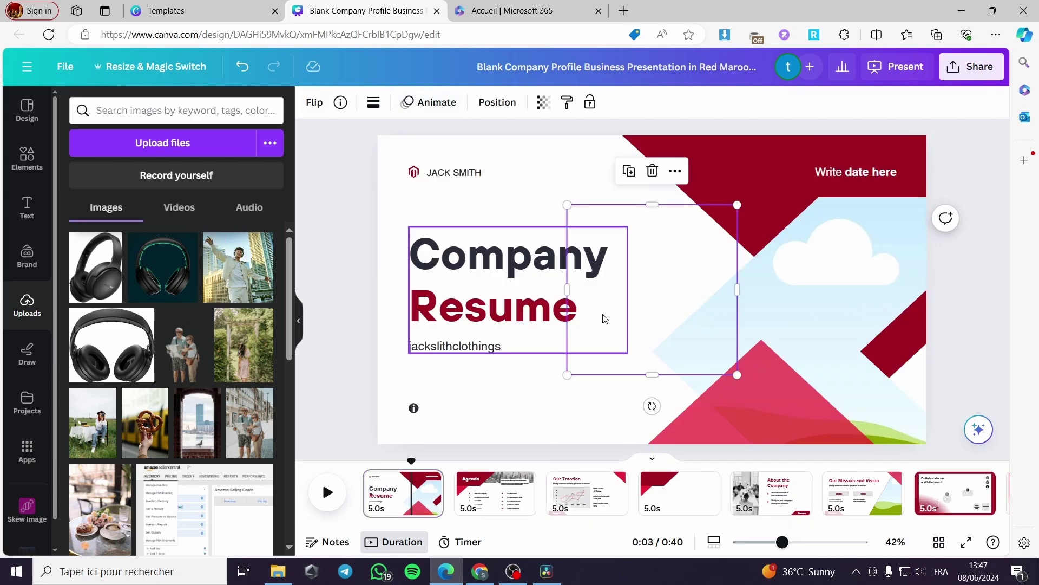
left_click(849, 325)
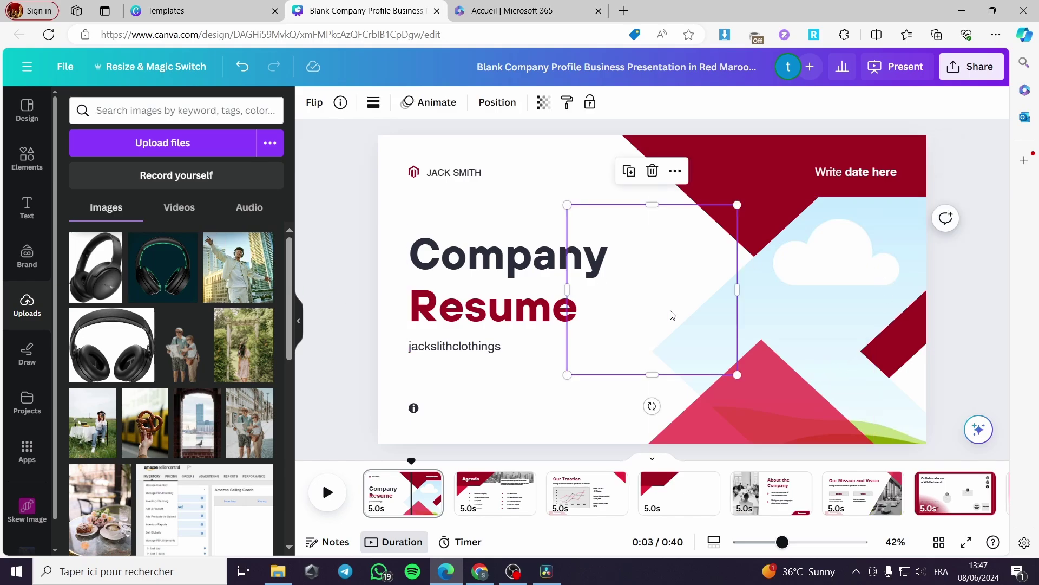
left_click_drag(691, 302, 726, 308)
- Undo the garden photo's deletion on the cover page and apply the Succession photo animation to that photo
key("Delete")
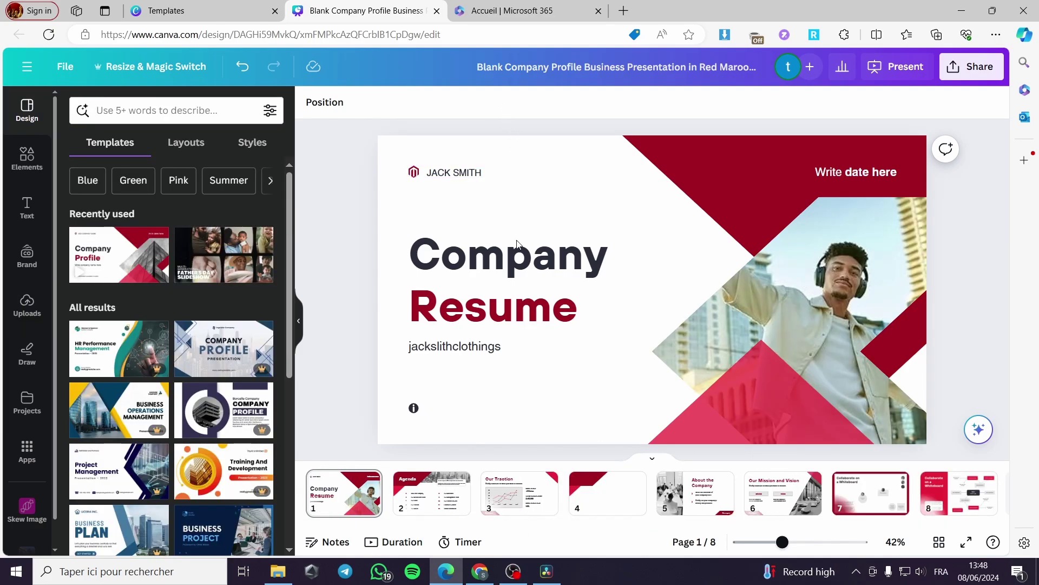
key("ctrl+z")
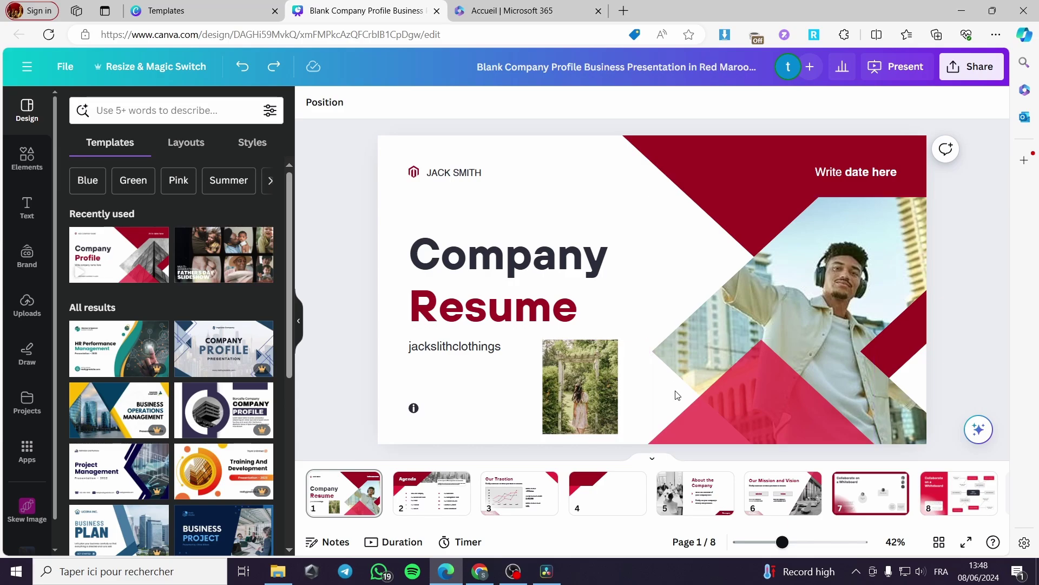
left_click(577, 392)
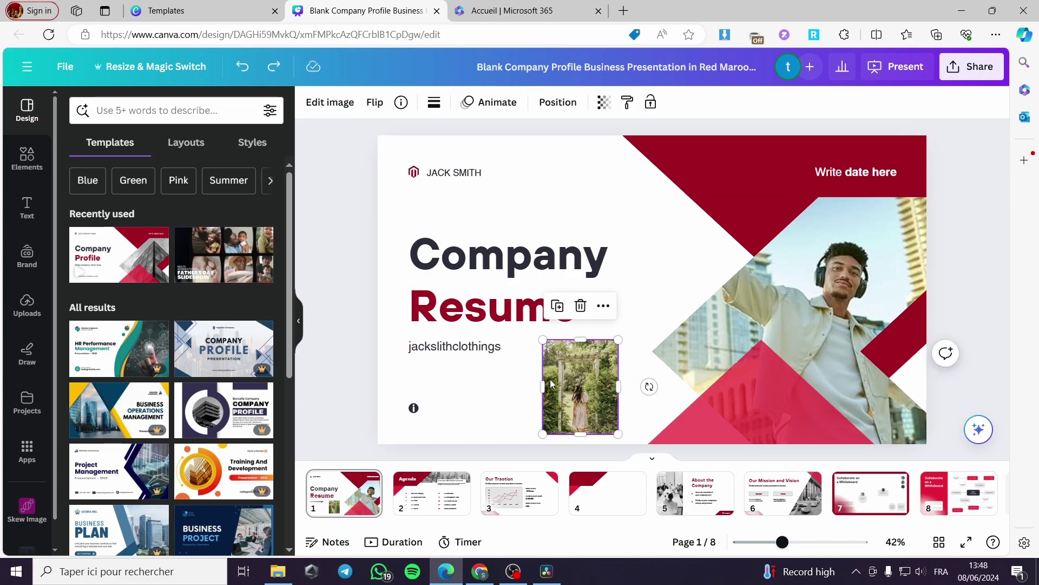
left_click(494, 103)
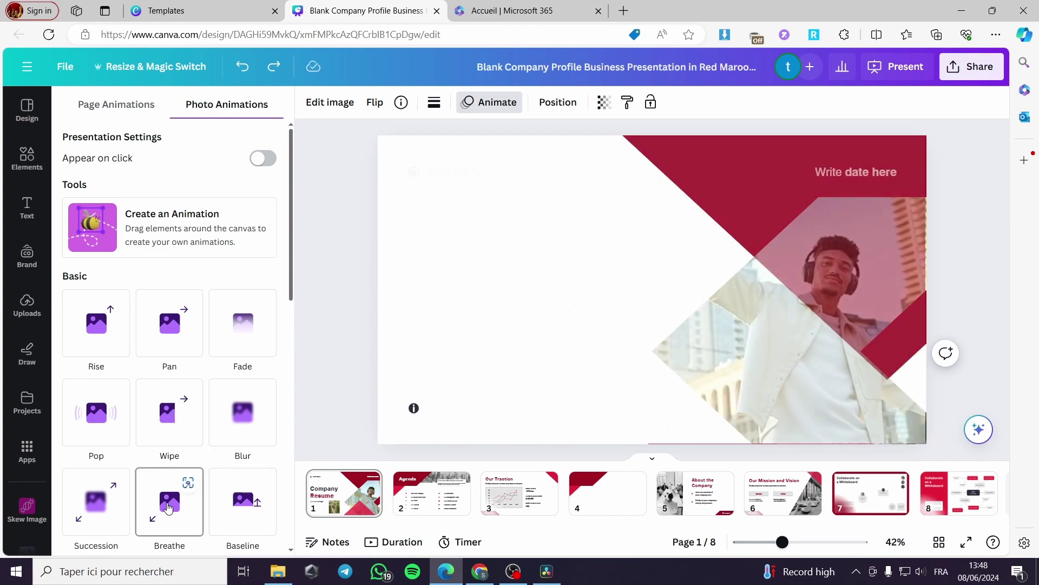
left_click(113, 506)
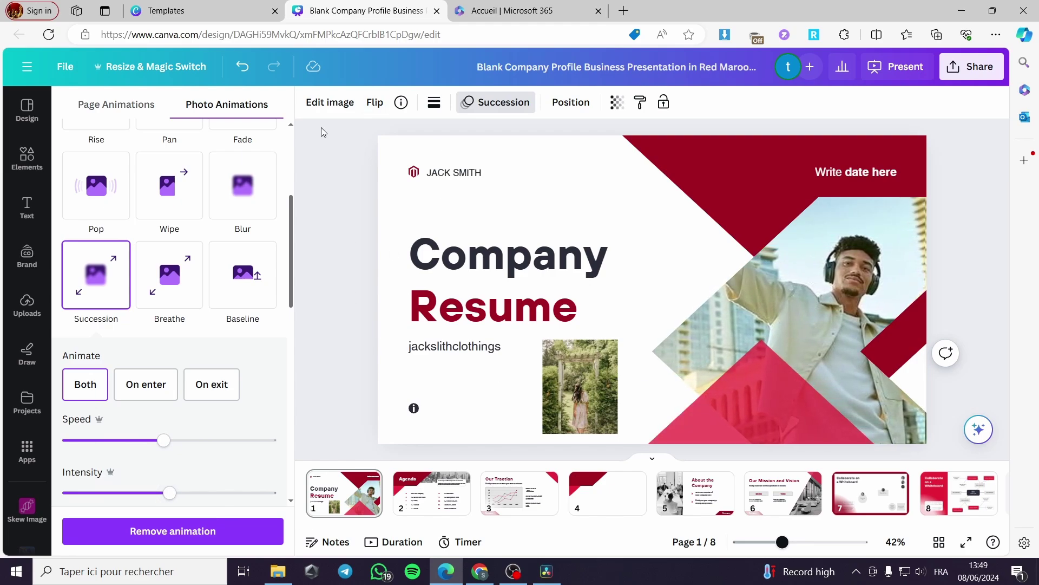
key("Escape")
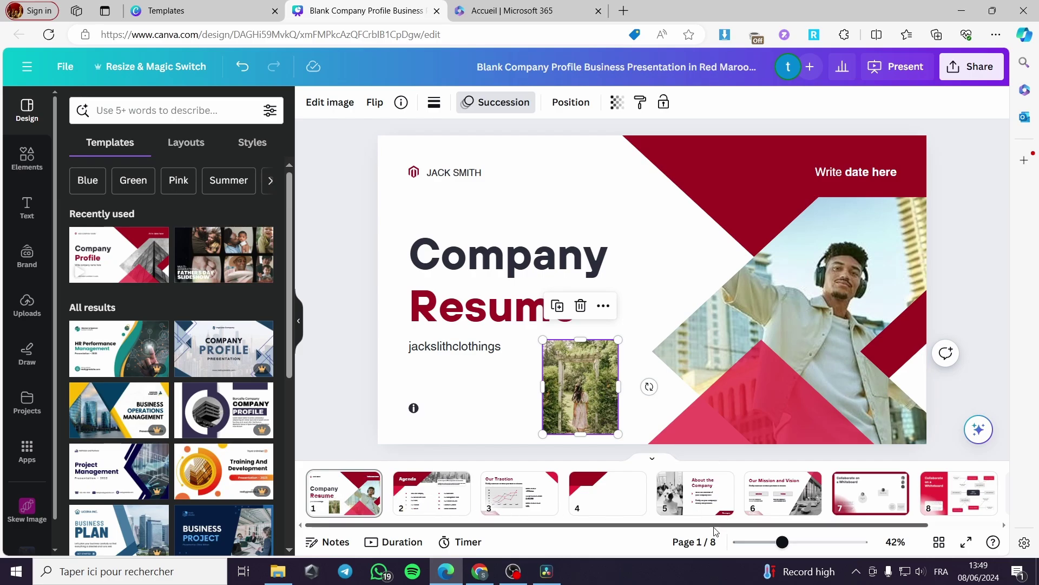
- Look through the presentation's pages from About the Company to the second Collaborate on a Whiteboard page
scroll(704, 498, "right", 1)
left_click(661, 504)
left_click(749, 496)
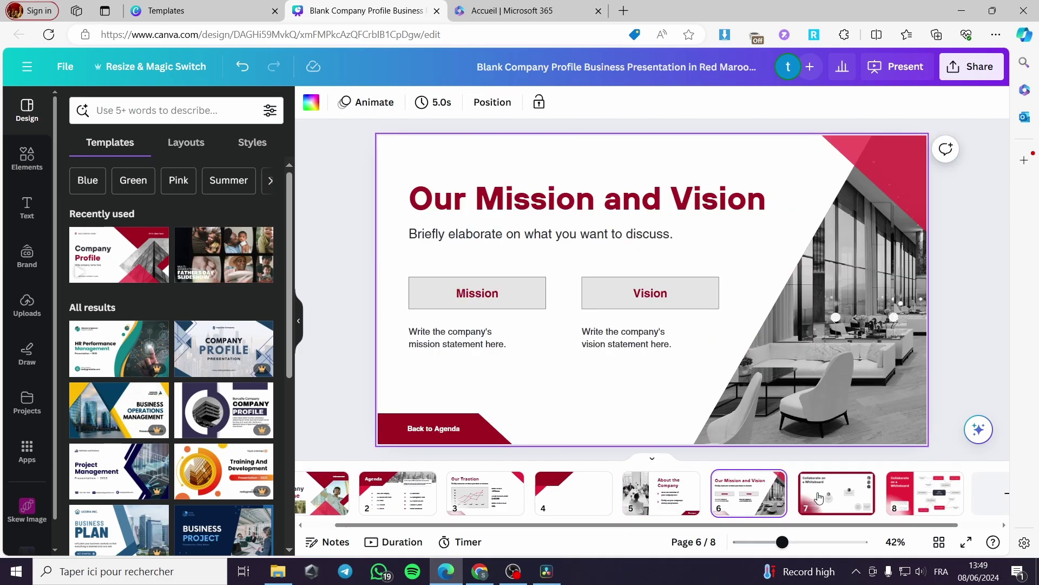
left_click(837, 495)
left_click(909, 507)
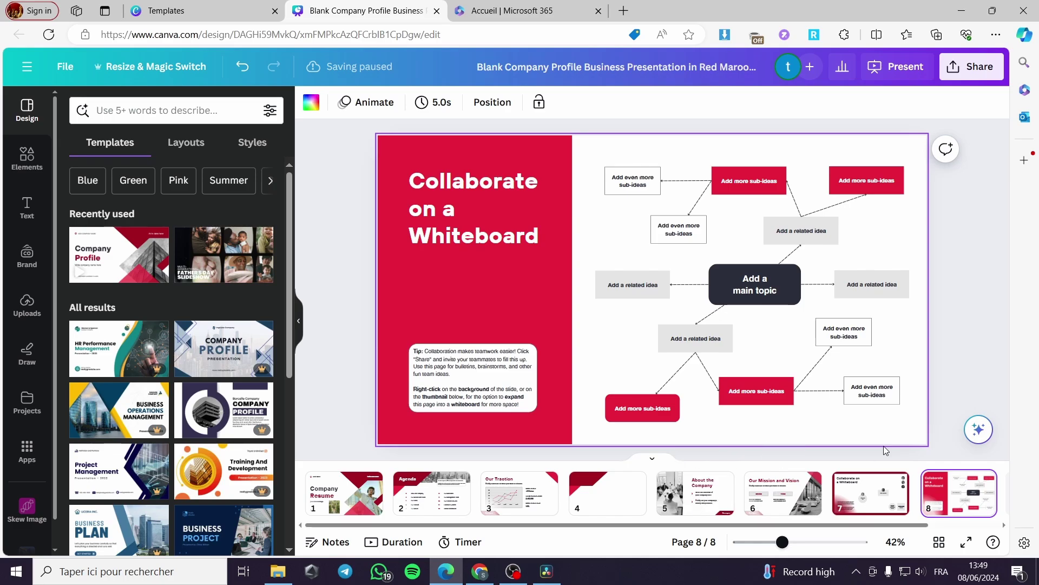
- Open the full list of sharing options for the design and choose to save it as Microsoft PowerPoint
left_click(983, 72)
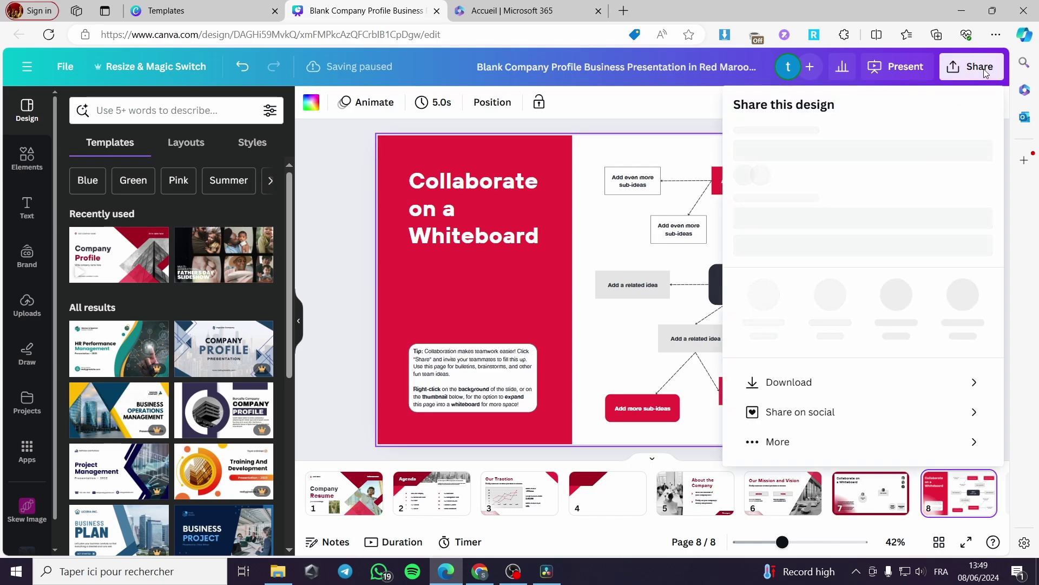
left_click(767, 436)
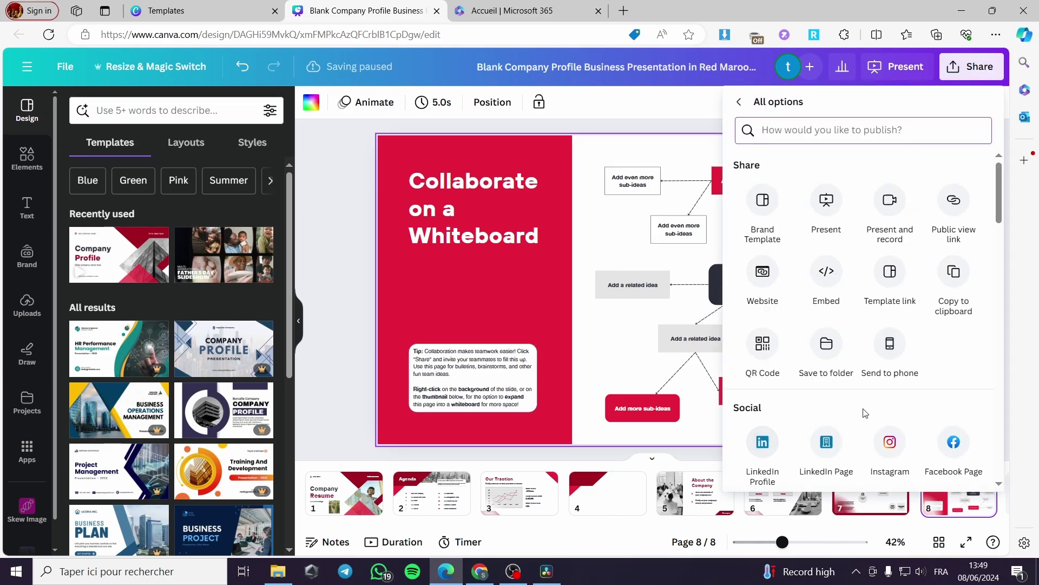
scroll(872, 250, "down", 5)
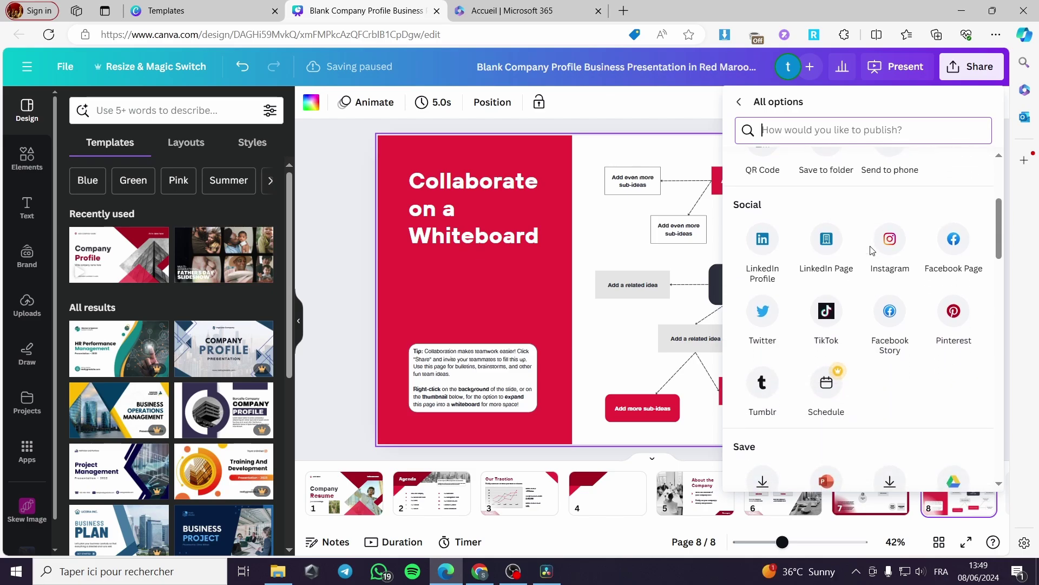
scroll(806, 246, "down", 3)
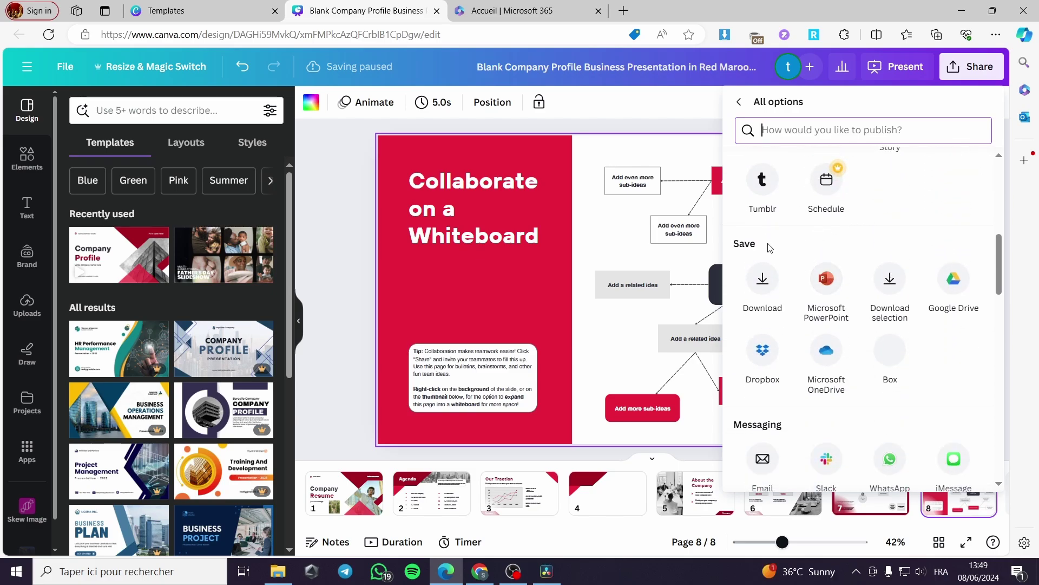
left_click(825, 286)
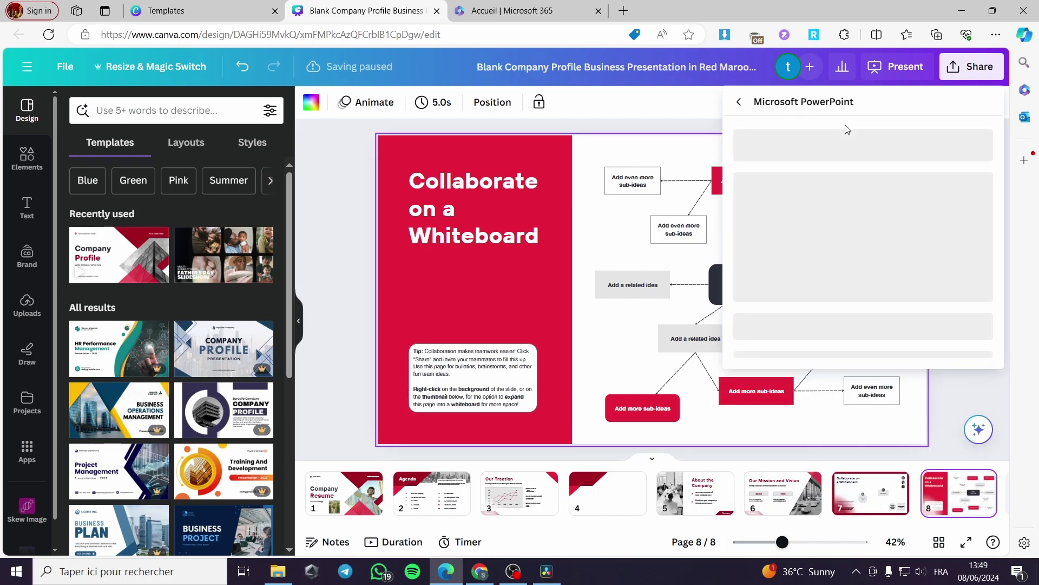
- Limit the Microsoft PowerPoint export to pages 4–8 instead of all pages
left_click(910, 196)
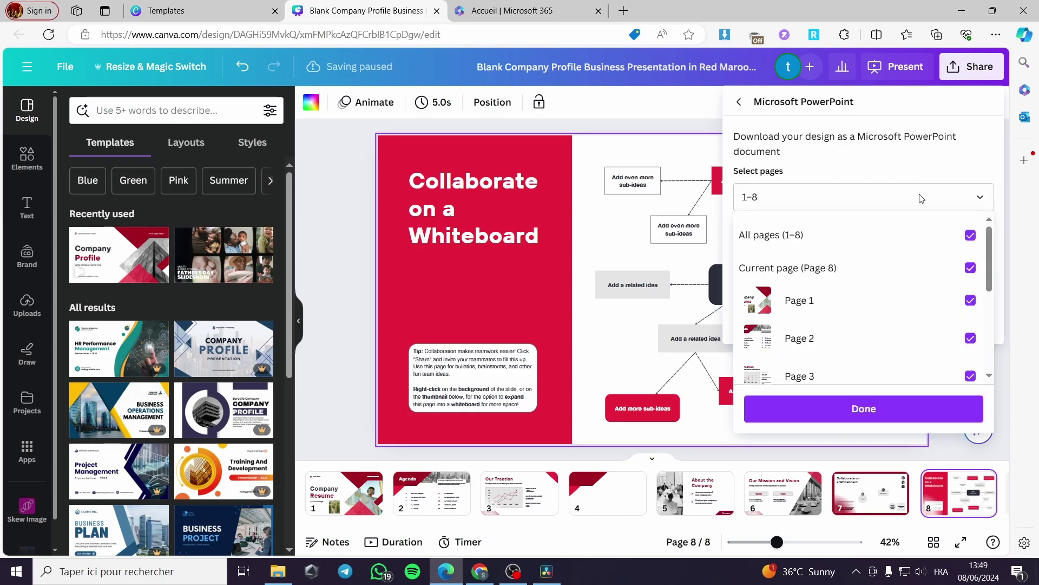
left_click(842, 234)
scroll(865, 273, "down", 2)
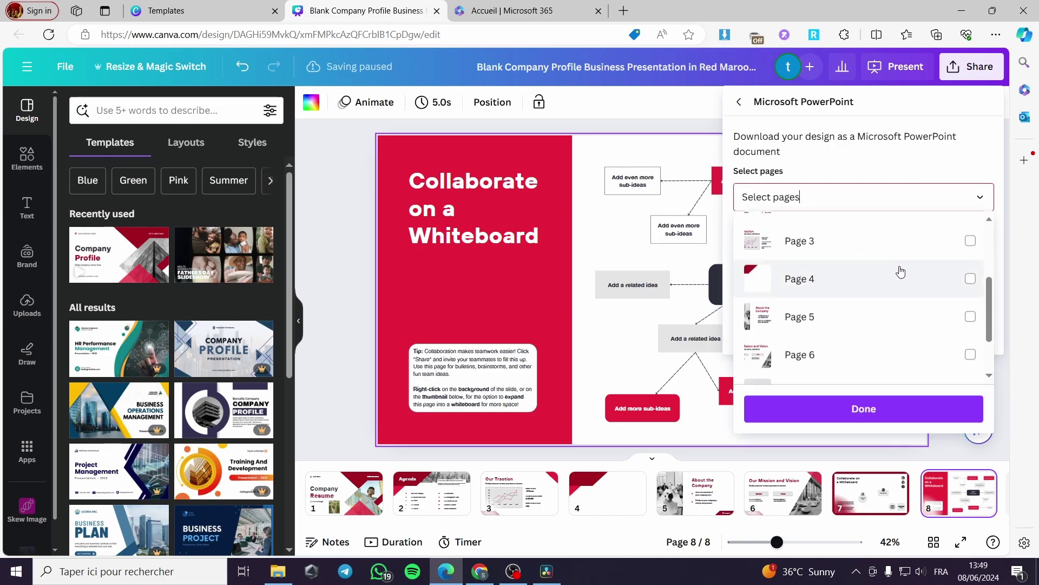
left_click(971, 280)
scroll(921, 308, "down", 2)
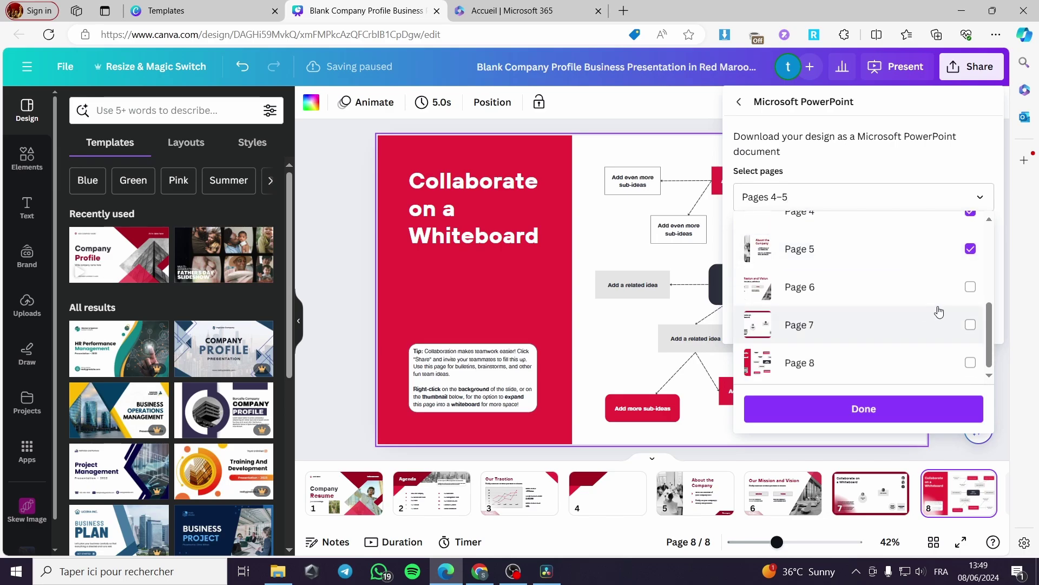
left_click(970, 287)
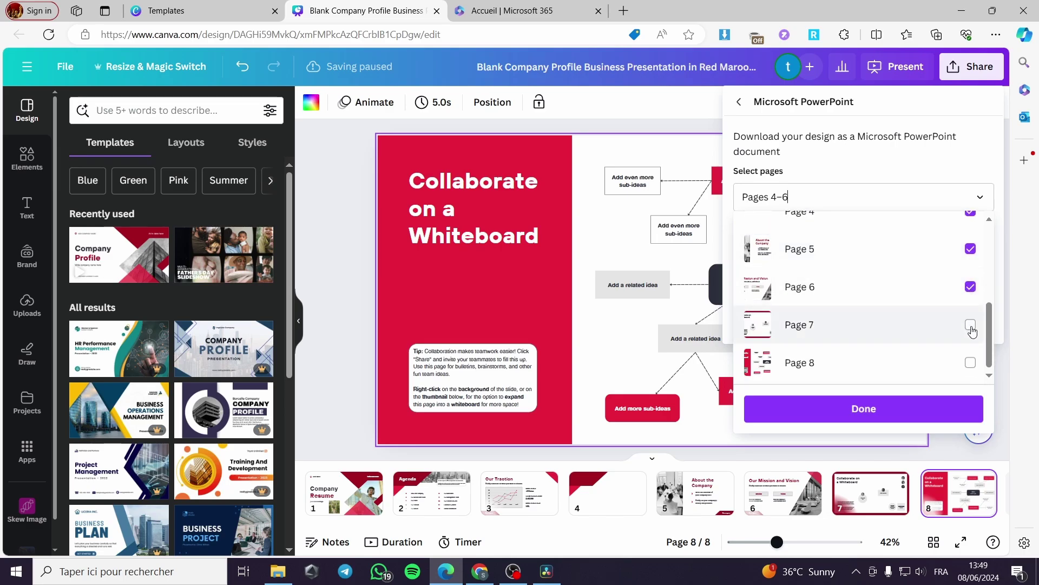
left_click(970, 362)
scroll(824, 337, "up", 5)
scroll(823, 337, "down", 5)
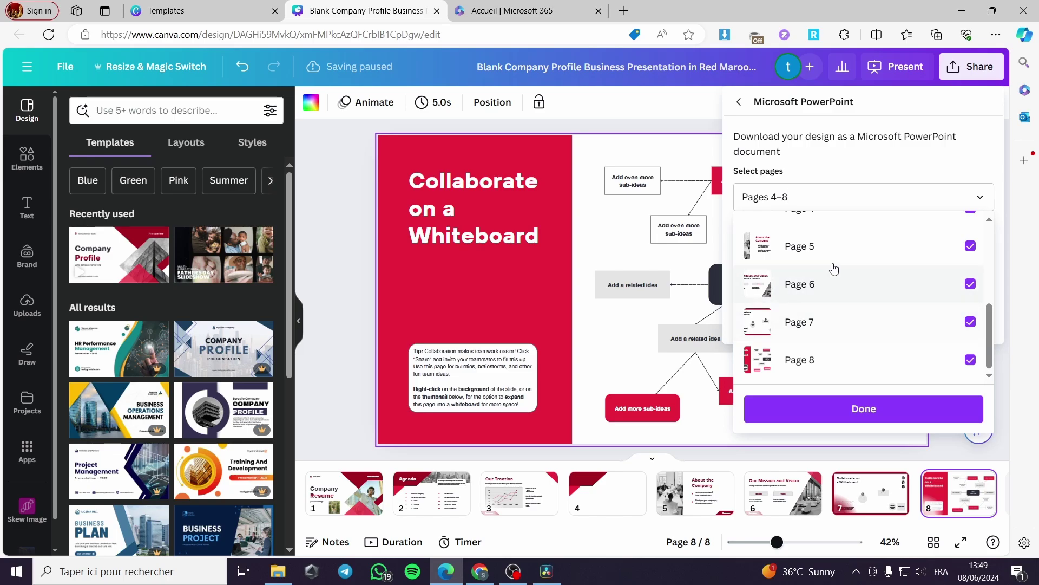
scroll(842, 314, "up", 2)
scroll(856, 325, "down", 2)
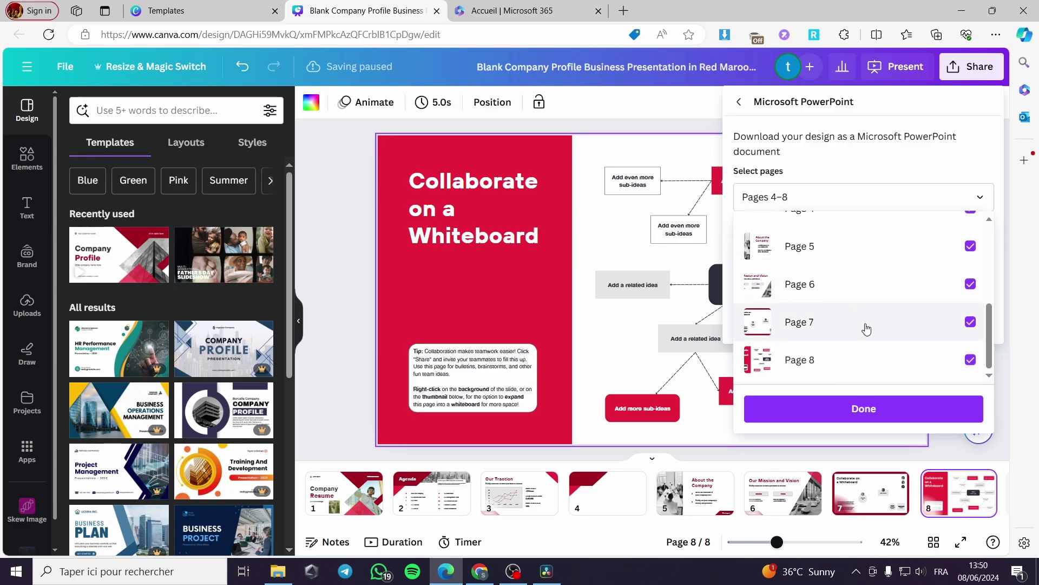
left_click(868, 409)
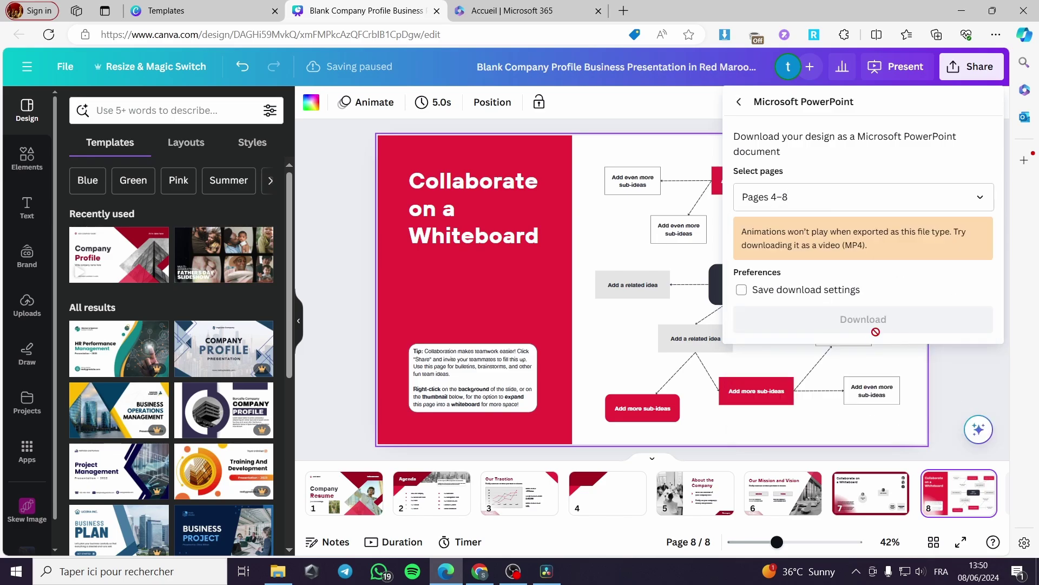
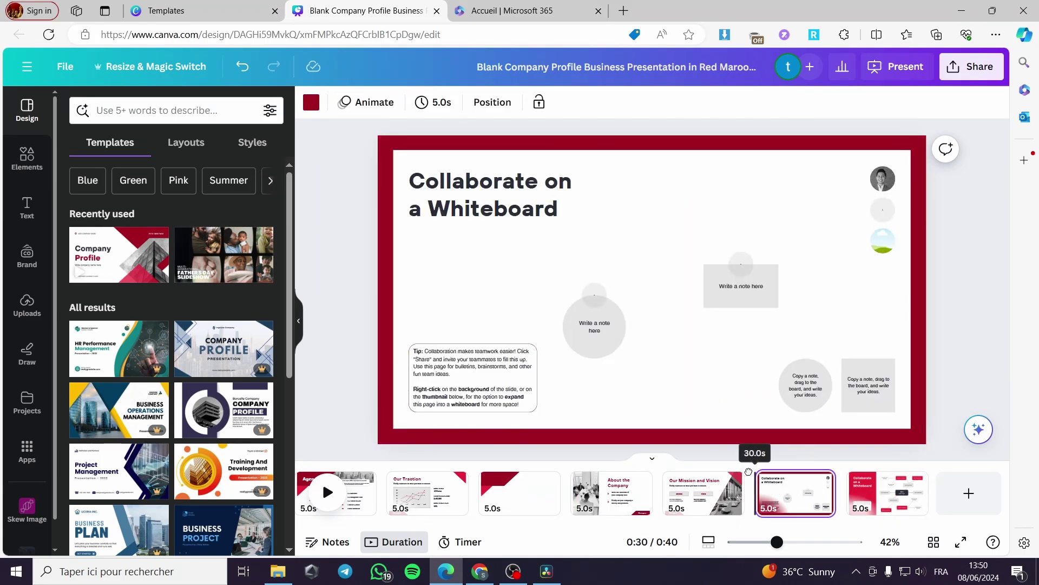
- Move the Our Mission and Vision page directly after Our Traction, and move About the Company ahead of the blank page
left_click_drag(687, 501, 522, 493)
left_click_drag(717, 505, 616, 494)
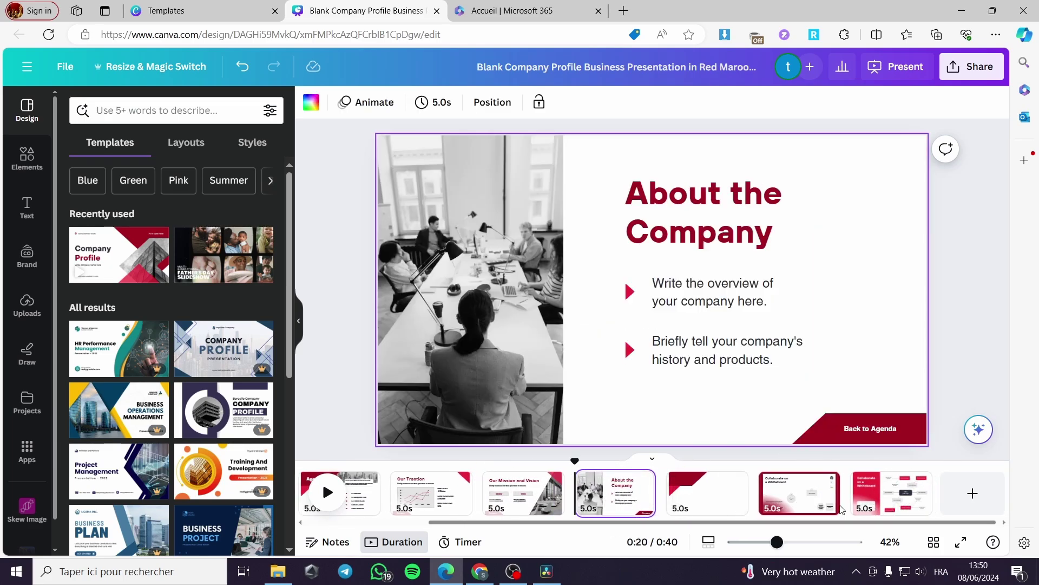
- Try to download only pages 6–8 of the design as a Microsoft PowerPoint document, using the full list of sharing options
left_click(972, 66)
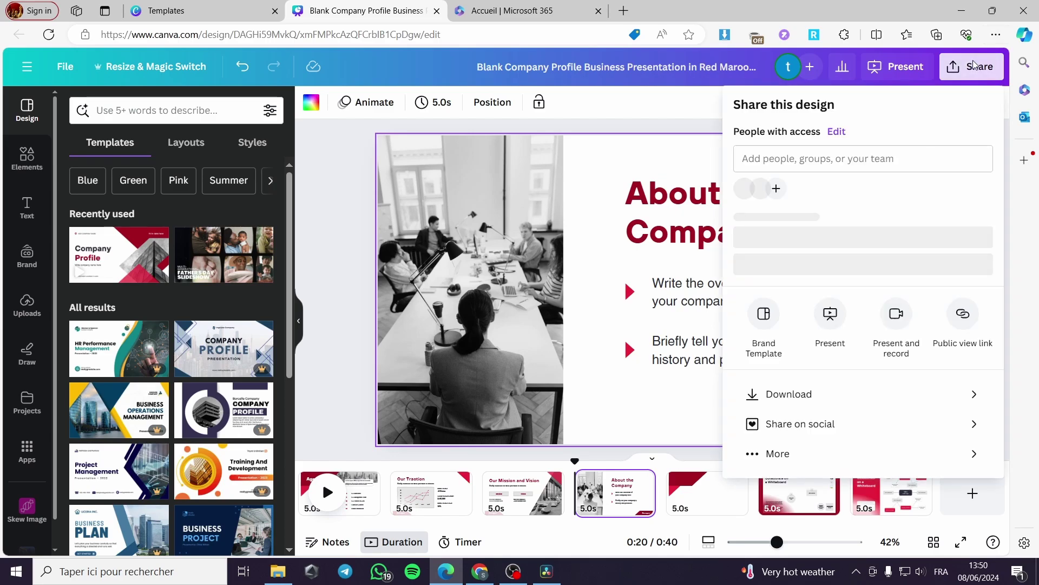
left_click(792, 450)
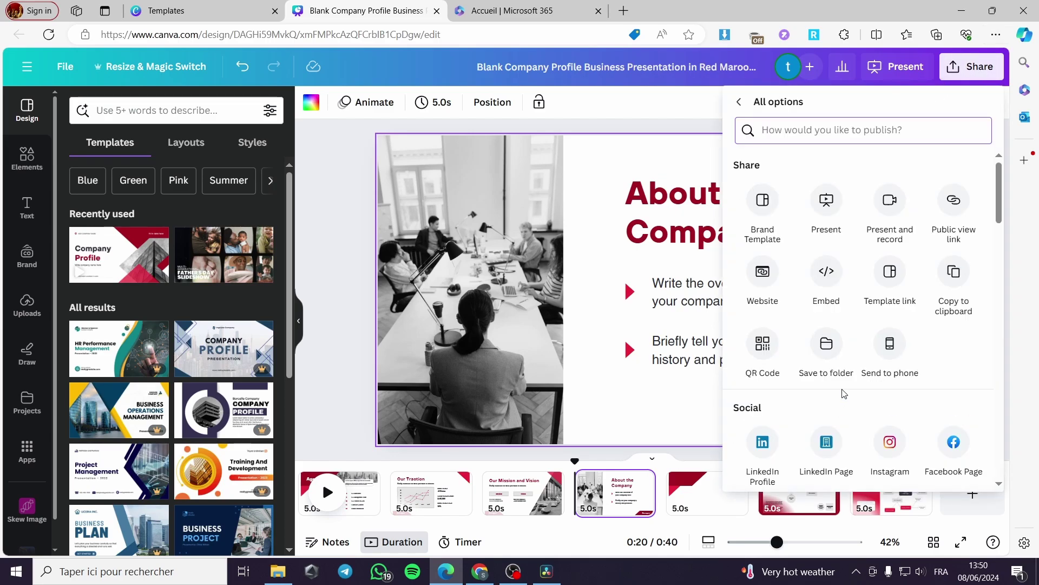
scroll(842, 394, "down", 5)
left_click(834, 303)
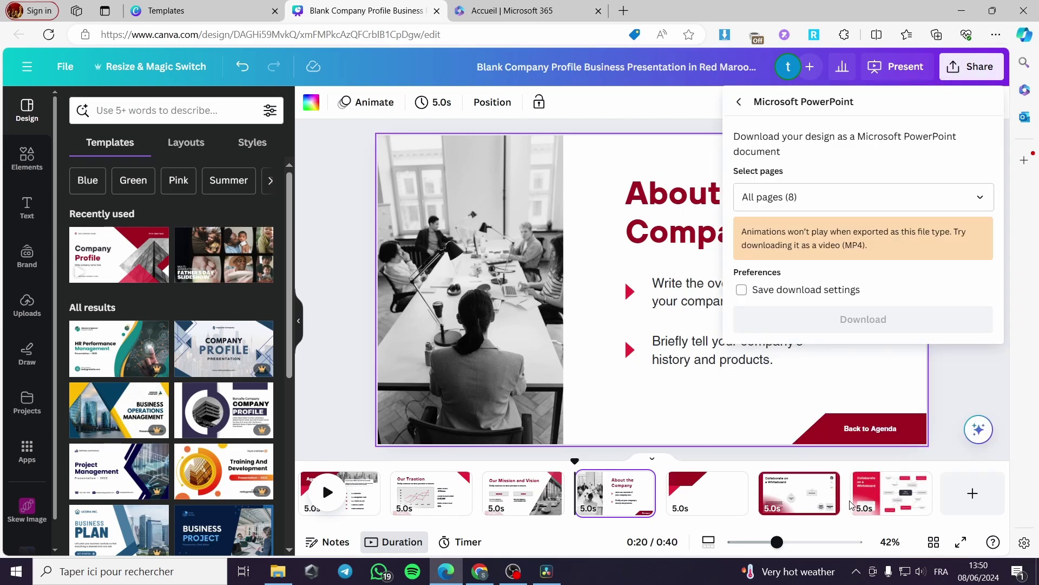
left_click(831, 206)
left_click(839, 236)
scroll(855, 291, "down", 3)
scroll(856, 290, "down", 1)
left_click(916, 366)
left_click(899, 284)
left_click(855, 412)
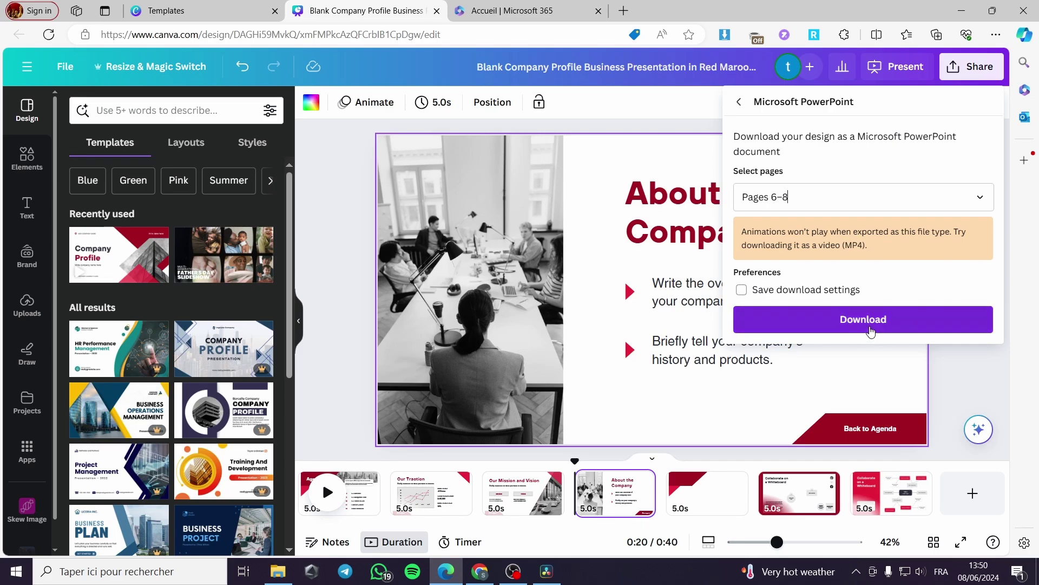
left_click(875, 325)
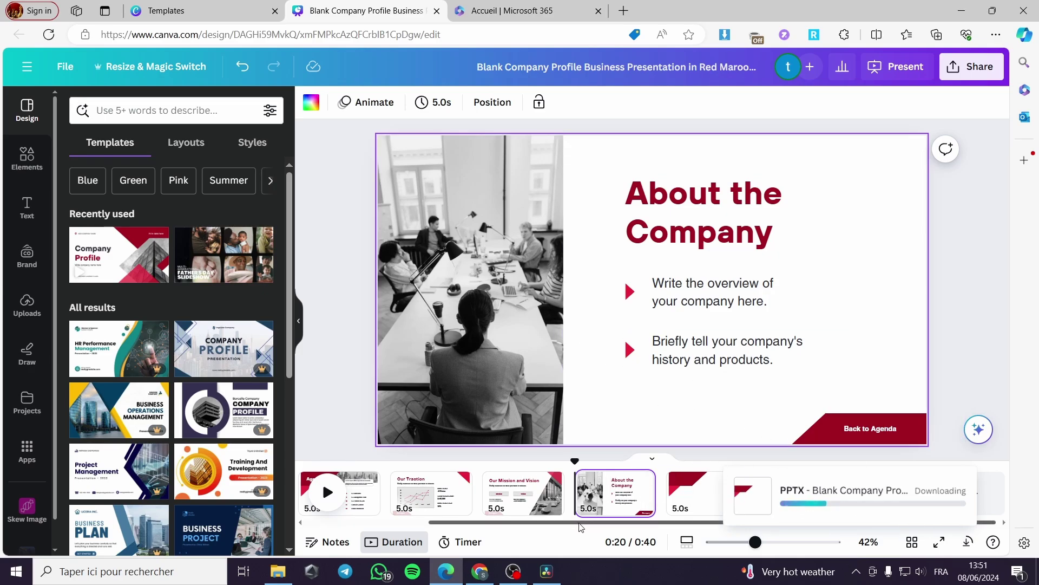
- Download only page 1 of the presentation as a GIF
scroll(522, 525, "left", 3)
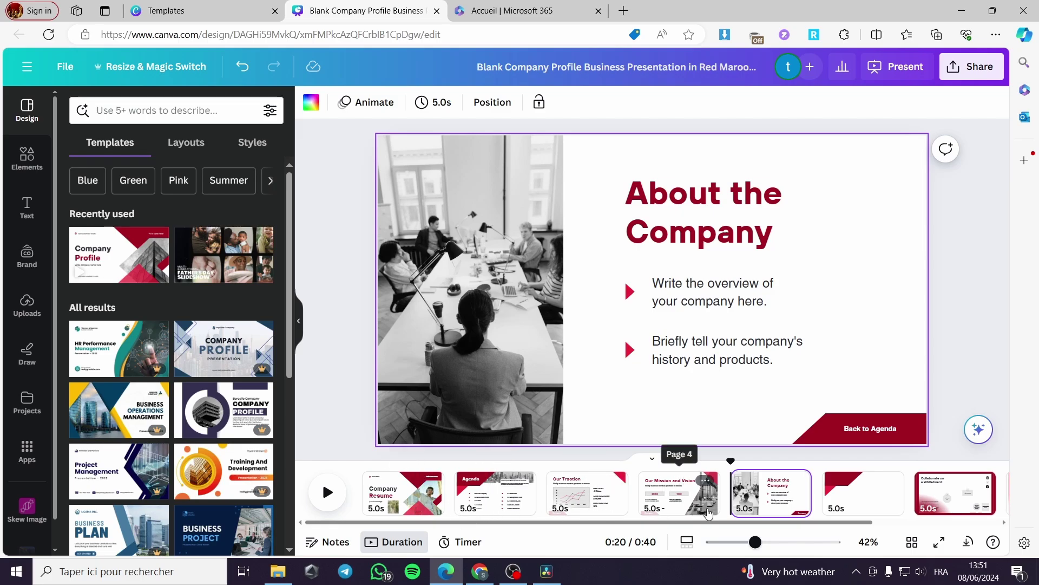
left_click(972, 66)
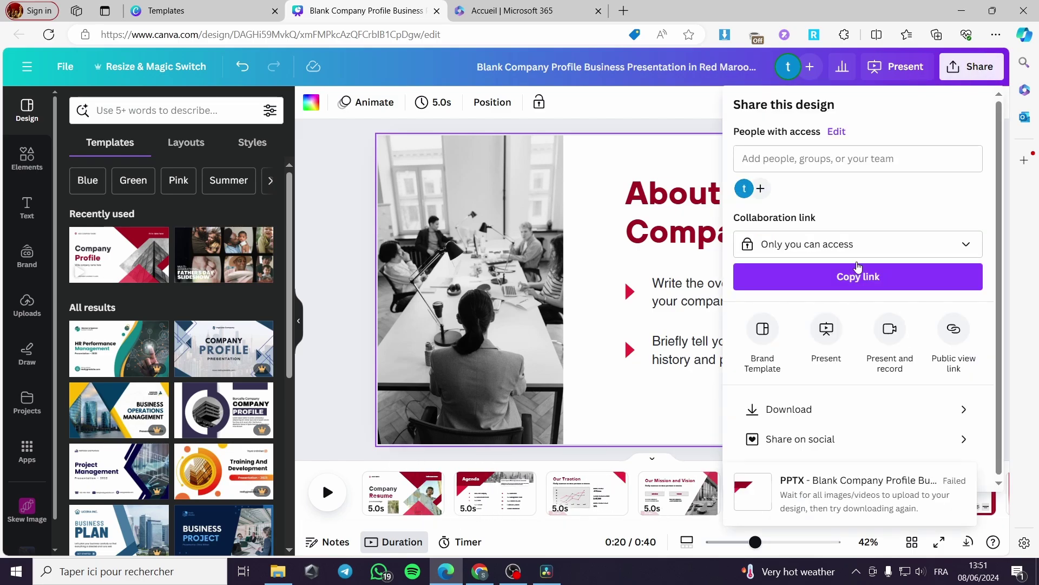
left_click(831, 414)
left_click(843, 164)
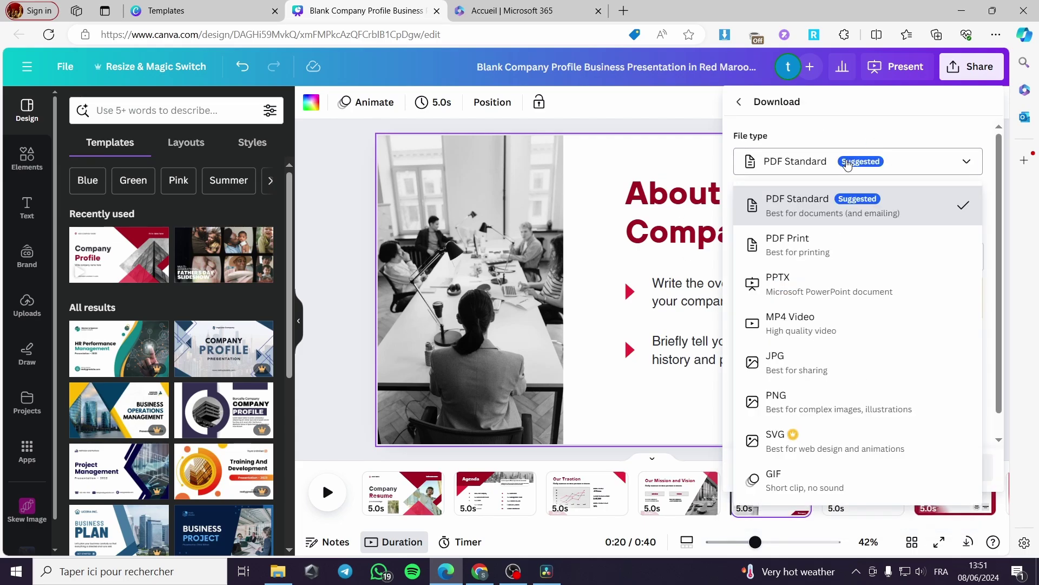
left_click(793, 482)
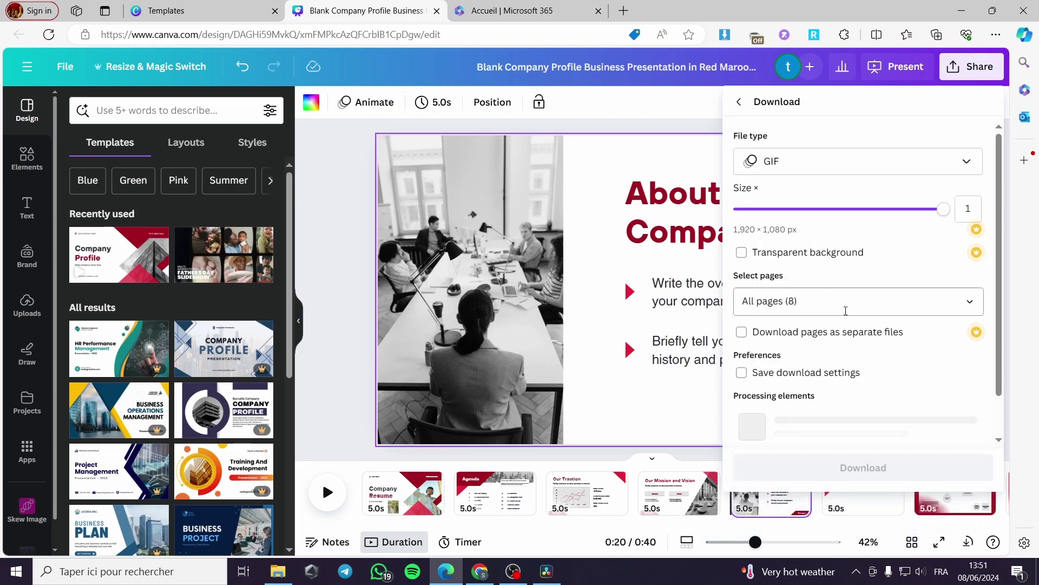
left_click(970, 303)
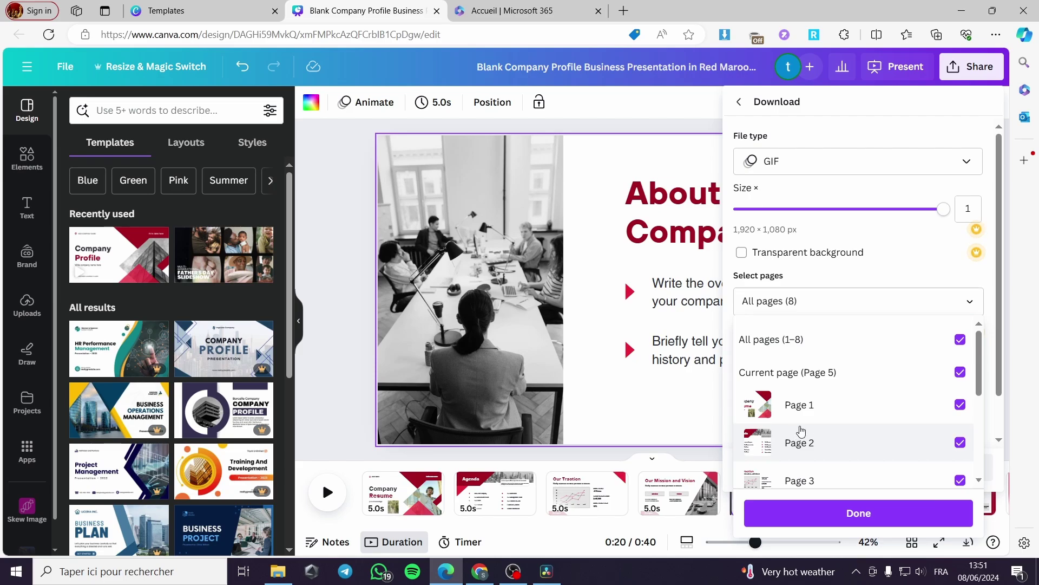
left_click(840, 339)
left_click(840, 406)
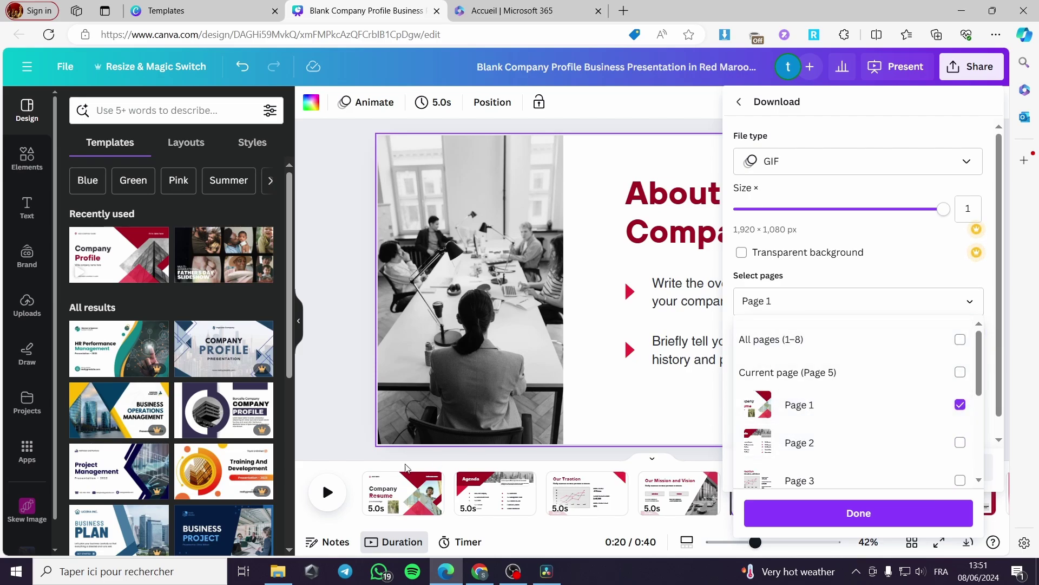
left_click(842, 521)
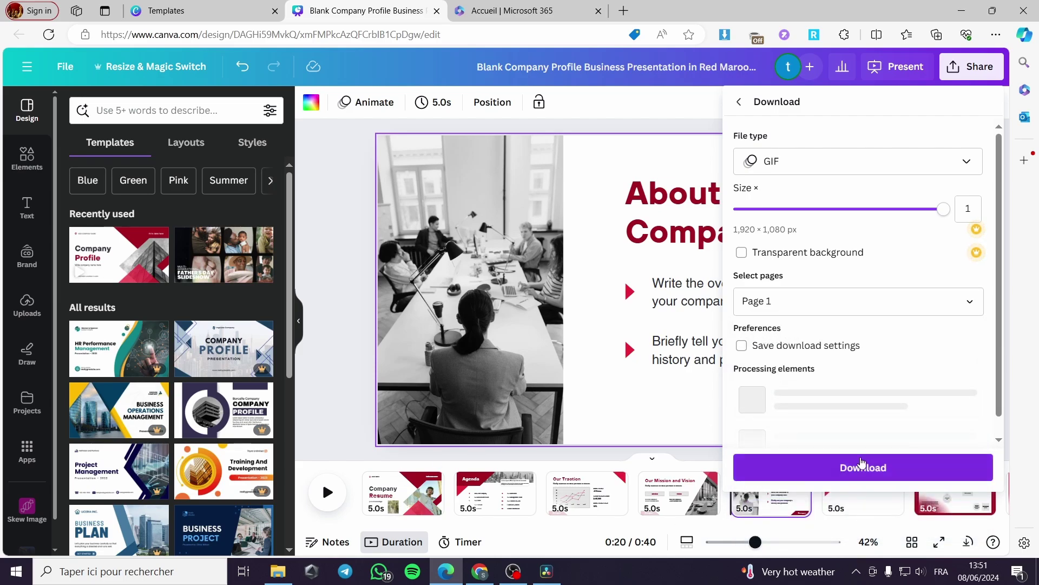
left_click(864, 469)
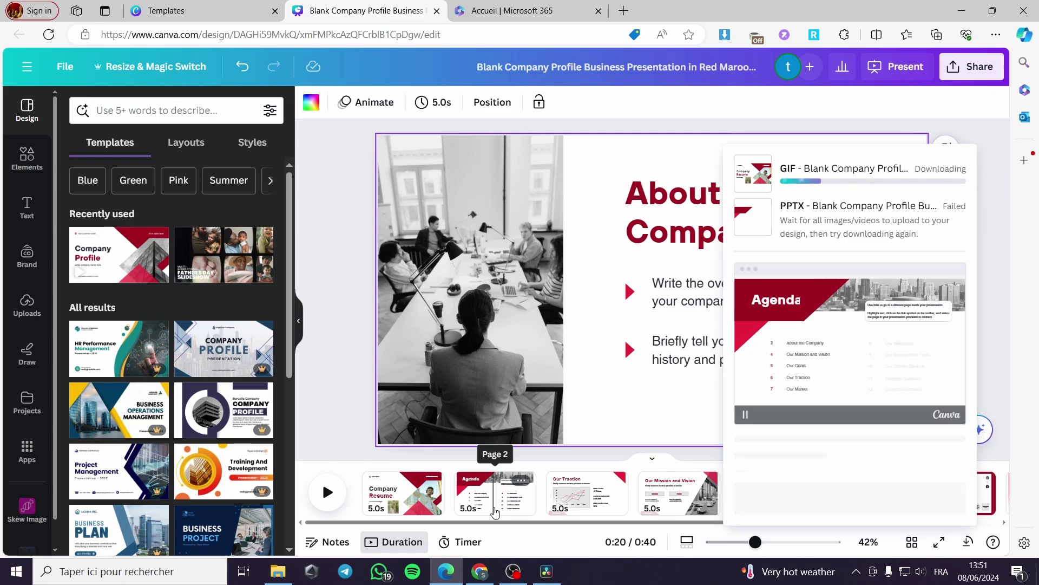
- Download only page 2 of the presentation as a GIF
left_click(972, 67)
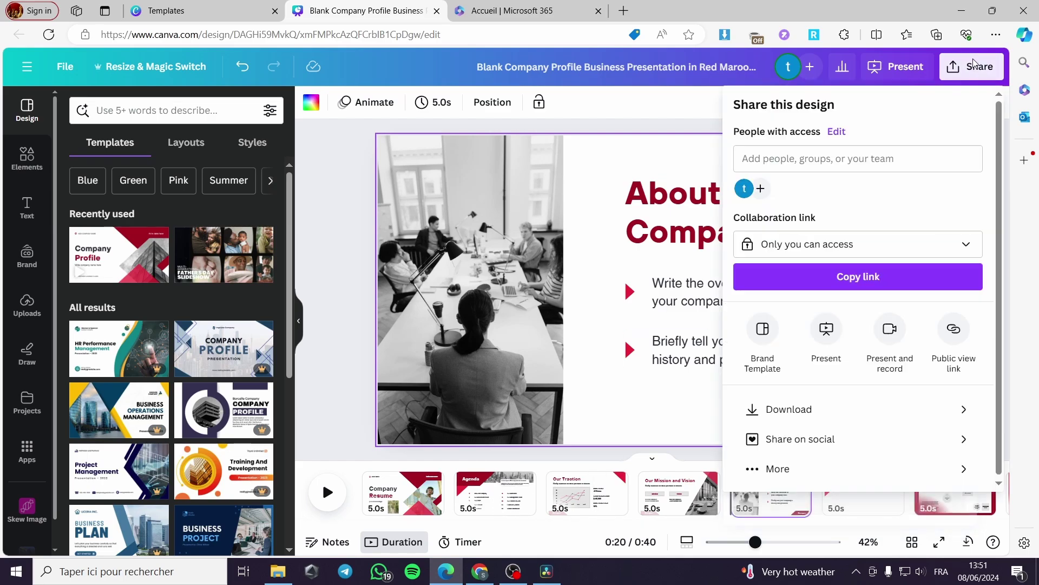
left_click(824, 410)
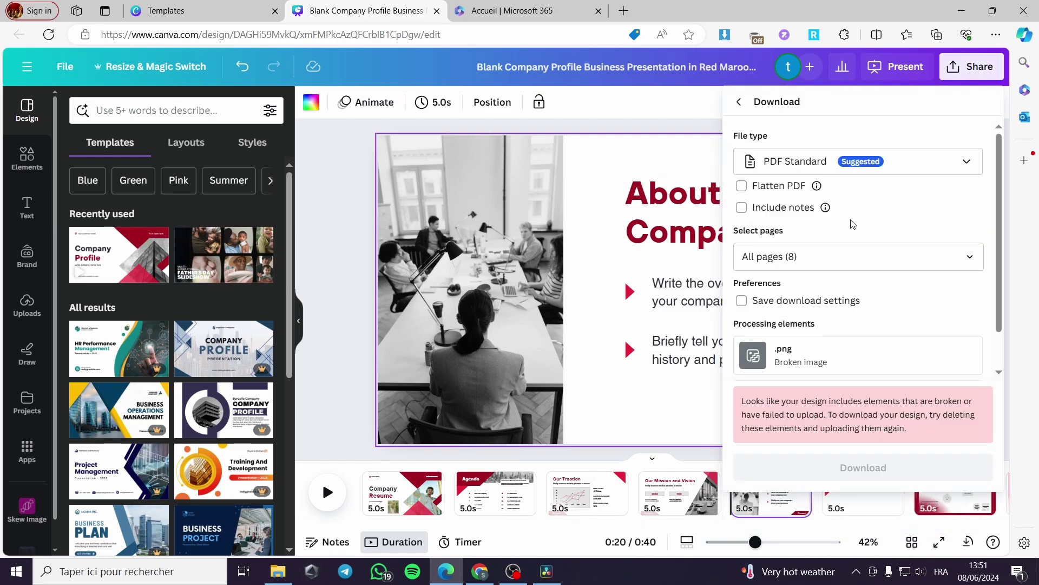
left_click(908, 165)
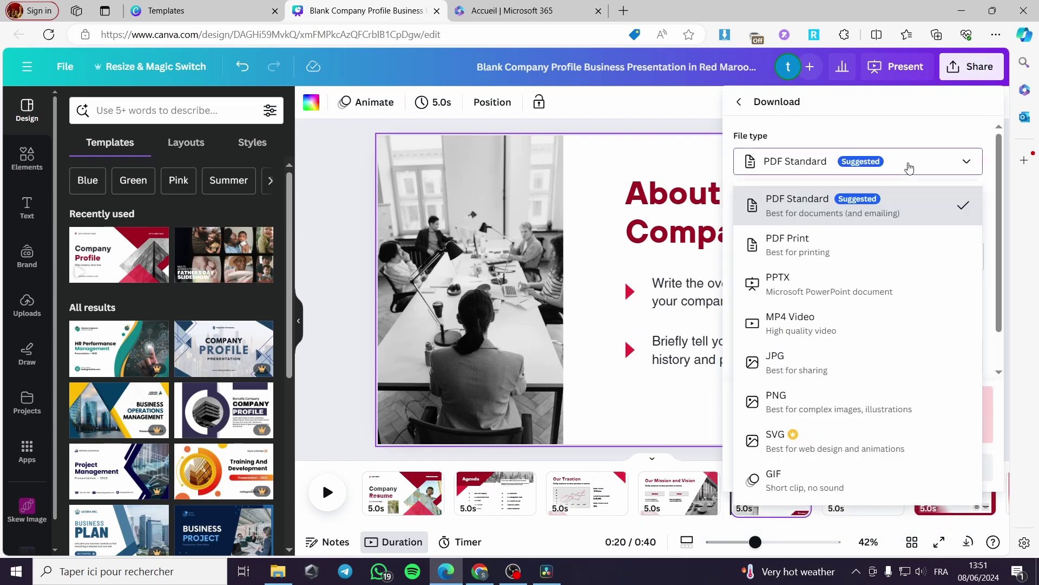
left_click(832, 482)
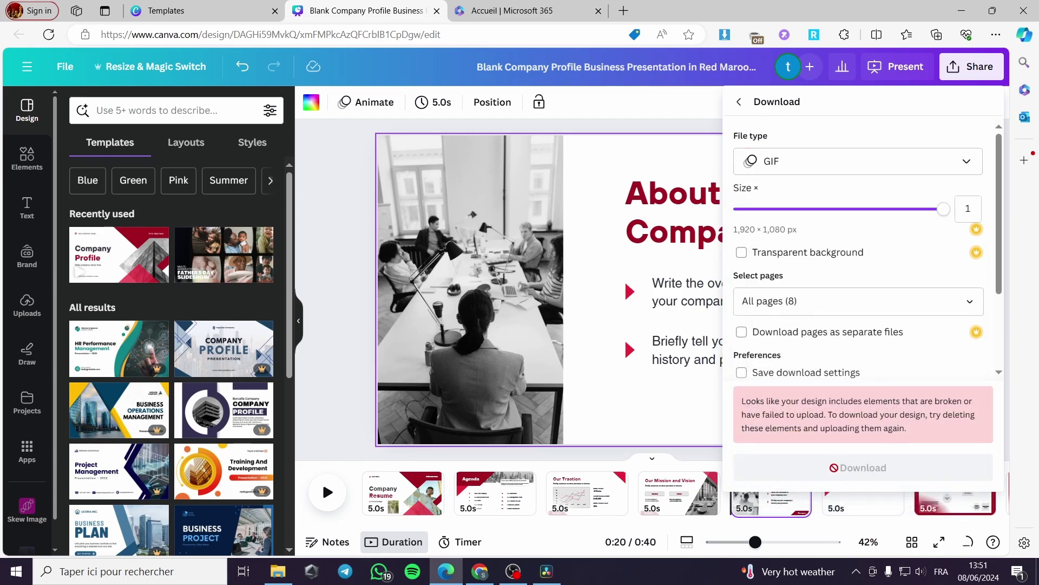
left_click(907, 307)
left_click(846, 340)
left_click(828, 443)
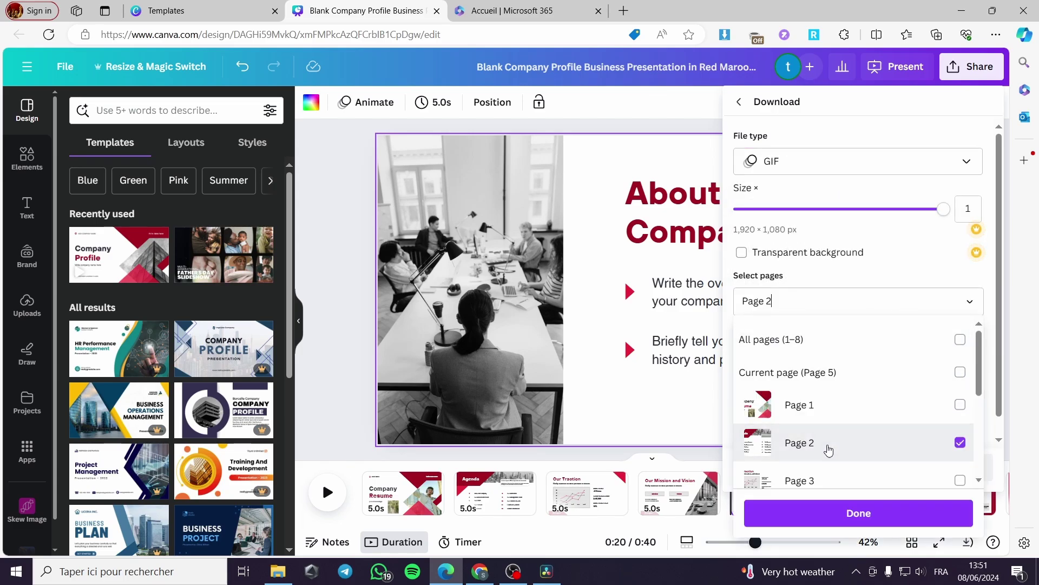
left_click(858, 513)
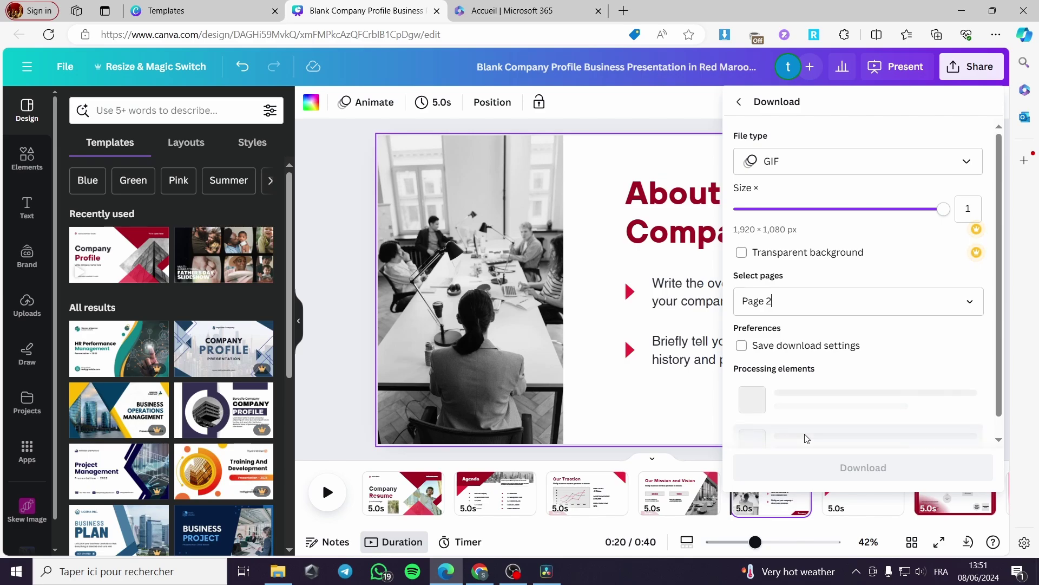
left_click(863, 468)
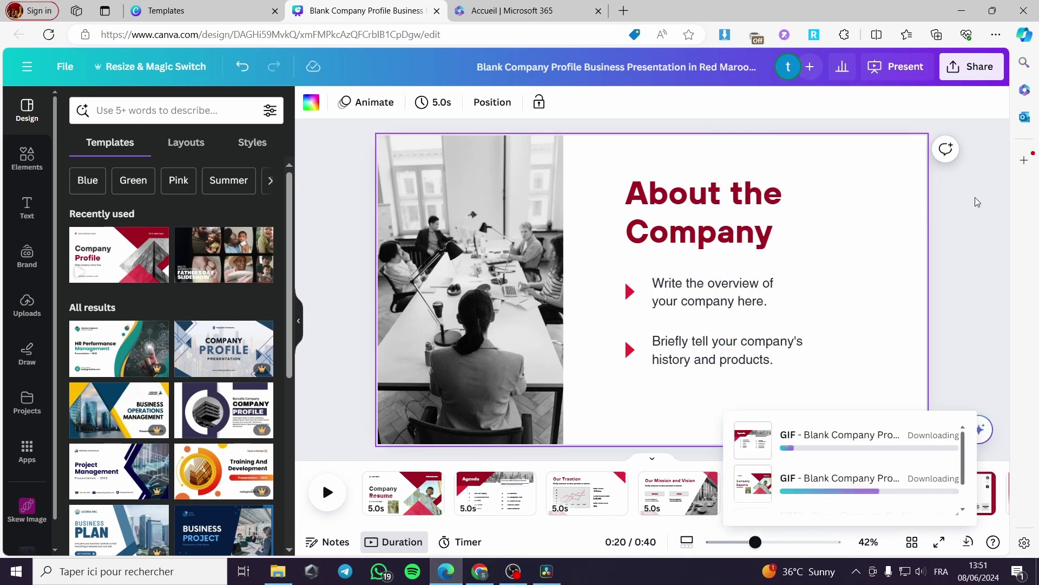
- Download only page 3 of the presentation as a PDF Standard file and reopen the download status list
left_click(982, 76)
left_click(839, 406)
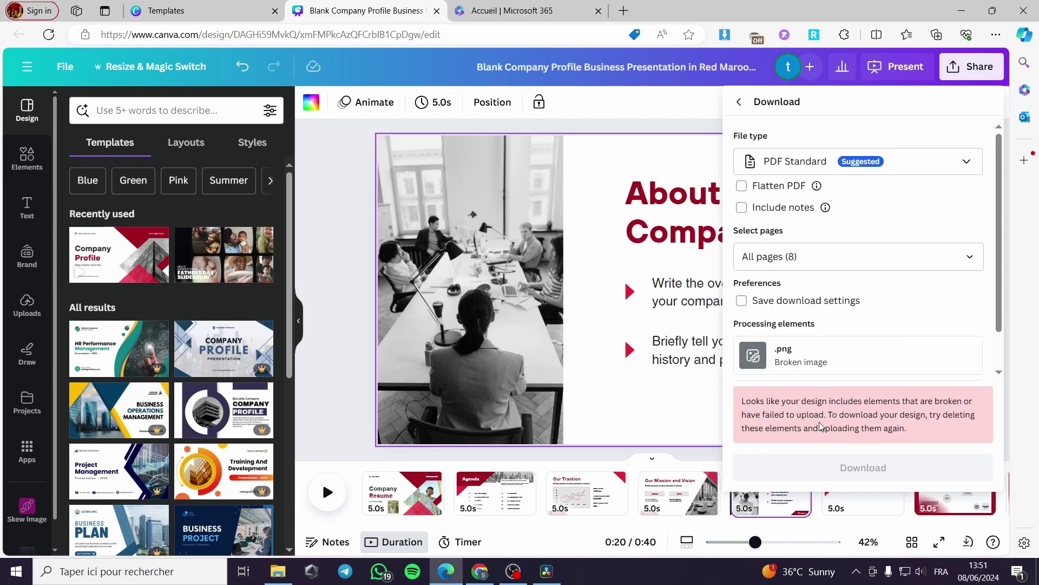
left_click(826, 256)
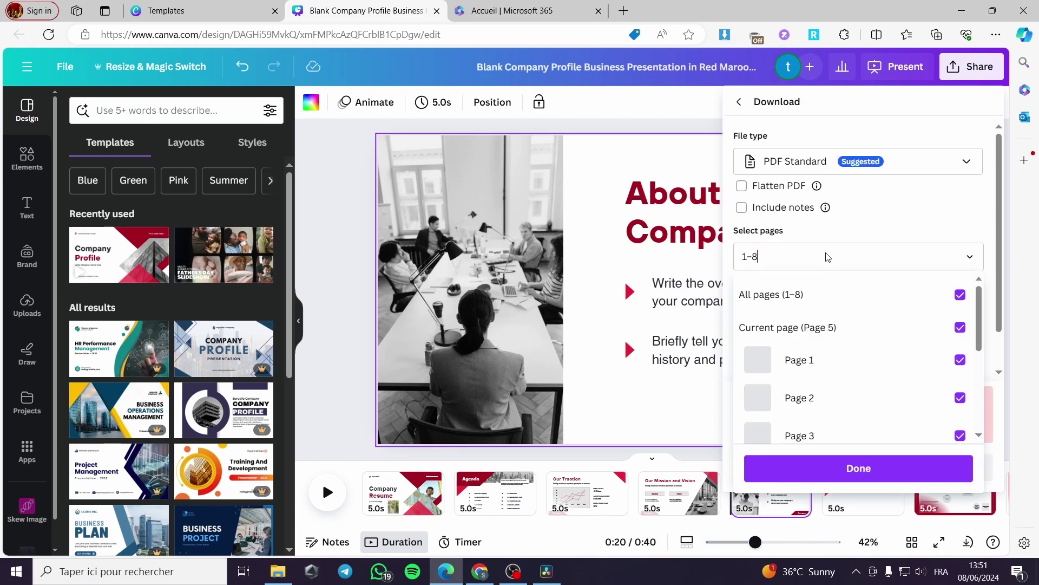
left_click(894, 295)
scroll(862, 405, "down", 2)
left_click(870, 366)
left_click(859, 468)
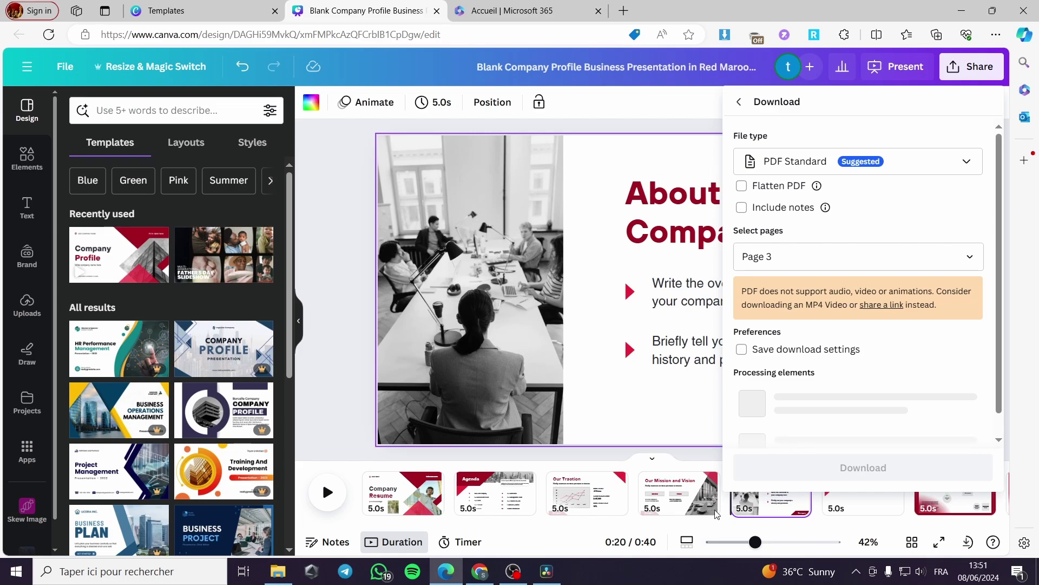
left_click(880, 467)
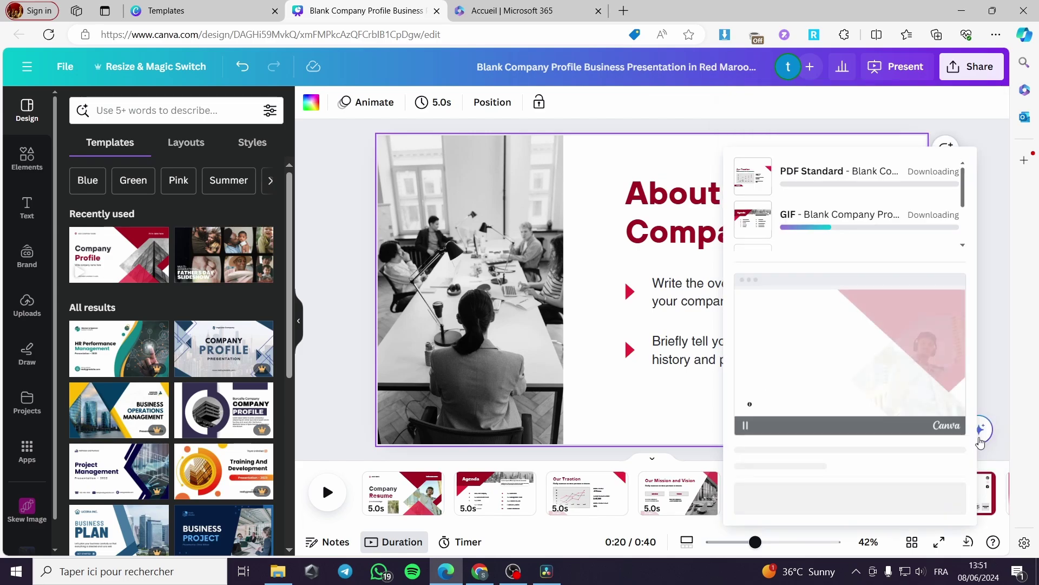
left_click(350, 298)
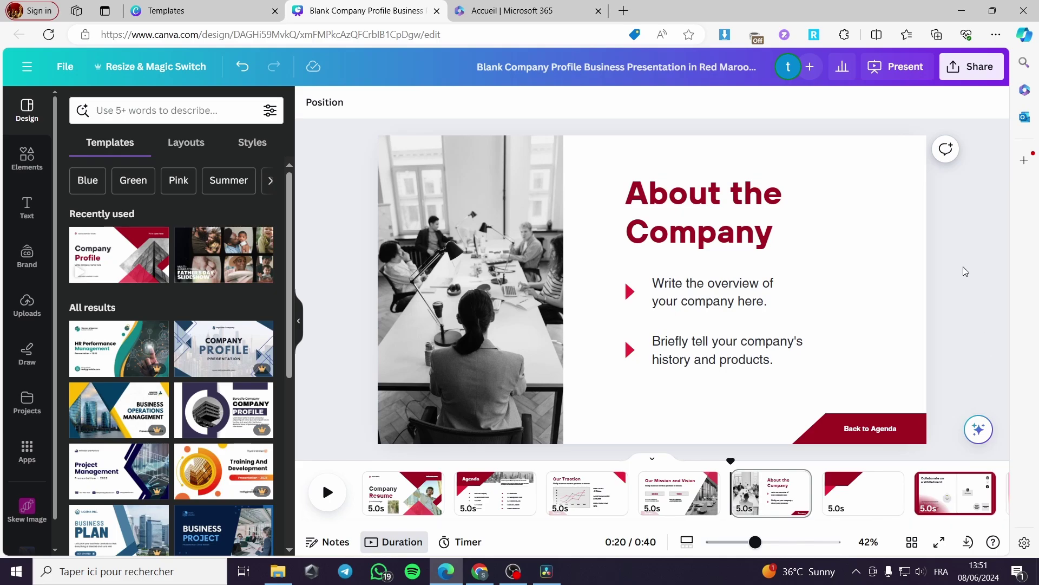
left_click(968, 542)
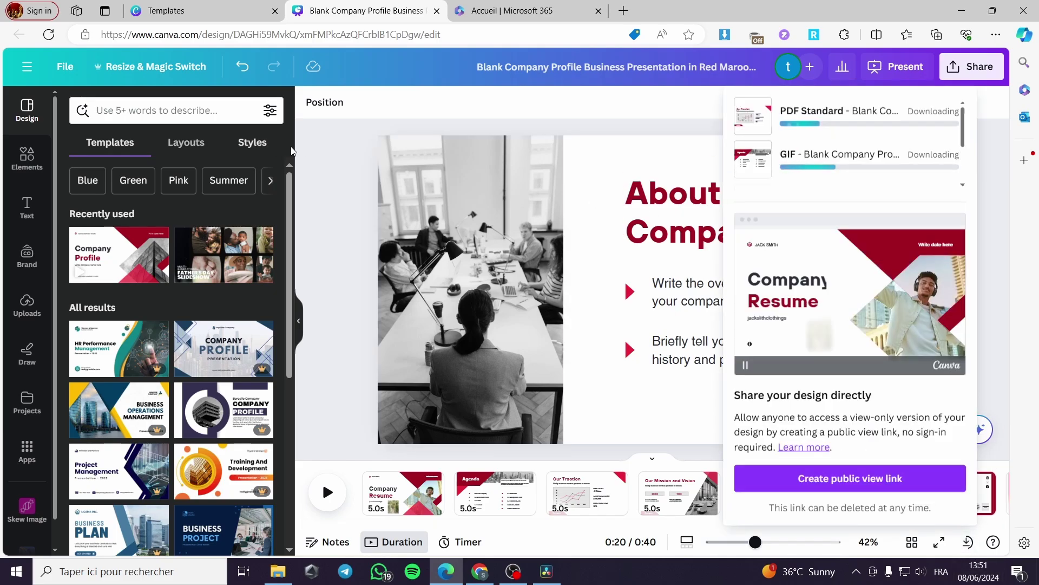
- Switch to the Microsoft 365 home page and open the Téléchargements folder in File Explorer
mouse_move(525, 5)
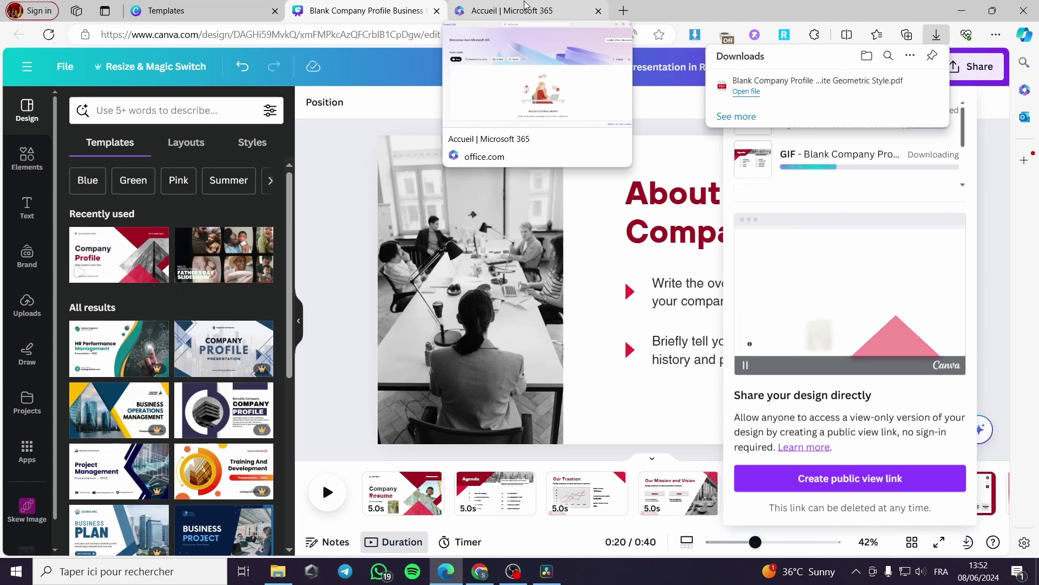
left_click(526, 5)
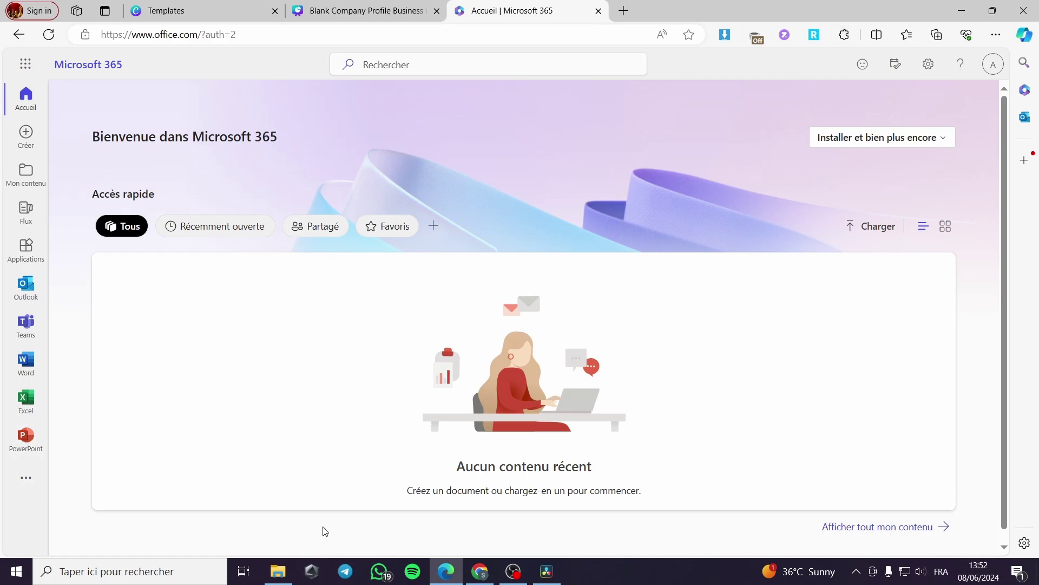
left_click(279, 572)
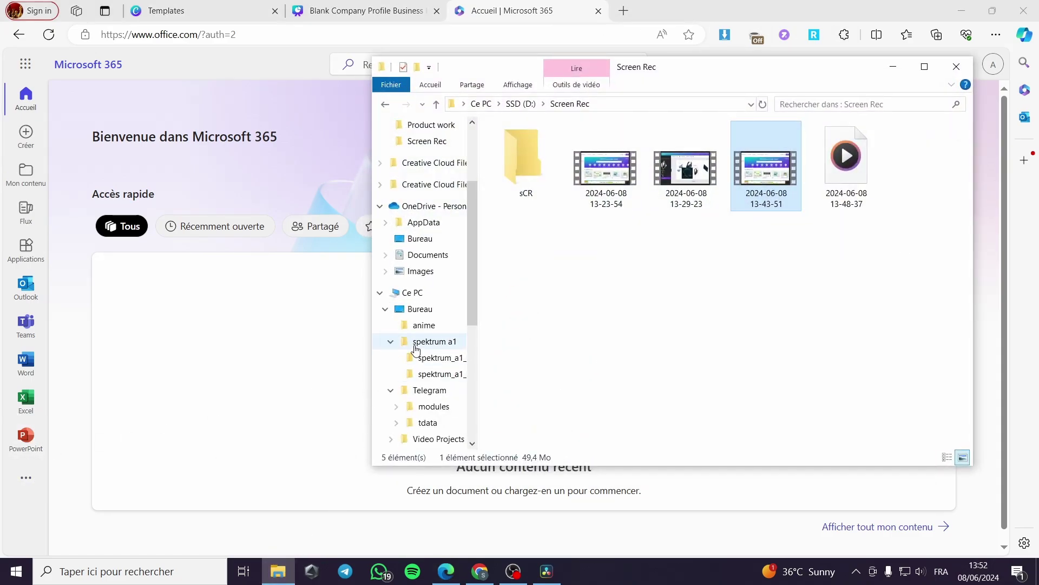
scroll(430, 314, "up", 1)
scroll(417, 341, "down", 3)
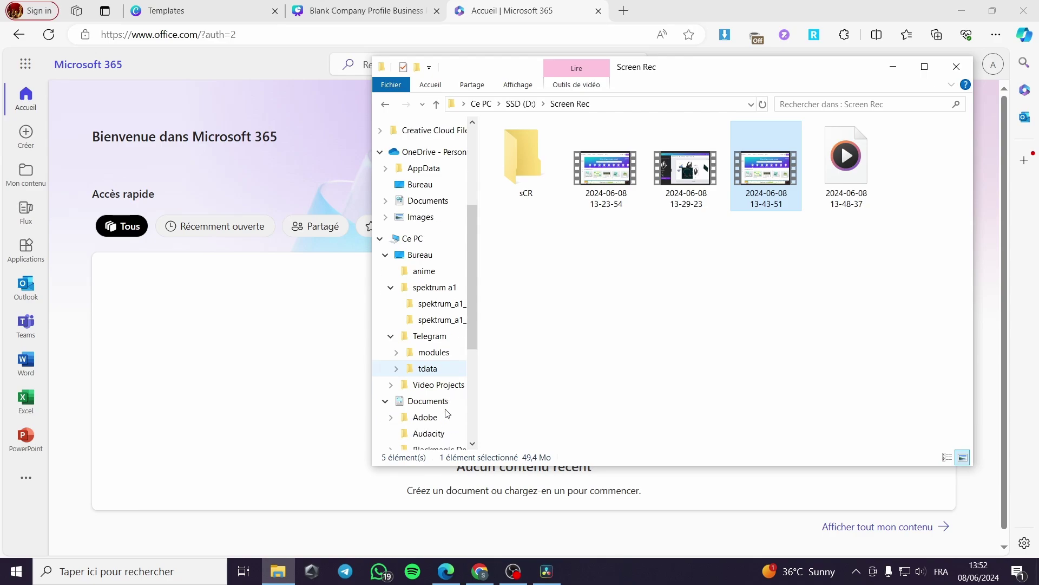
scroll(441, 424, "down", 3)
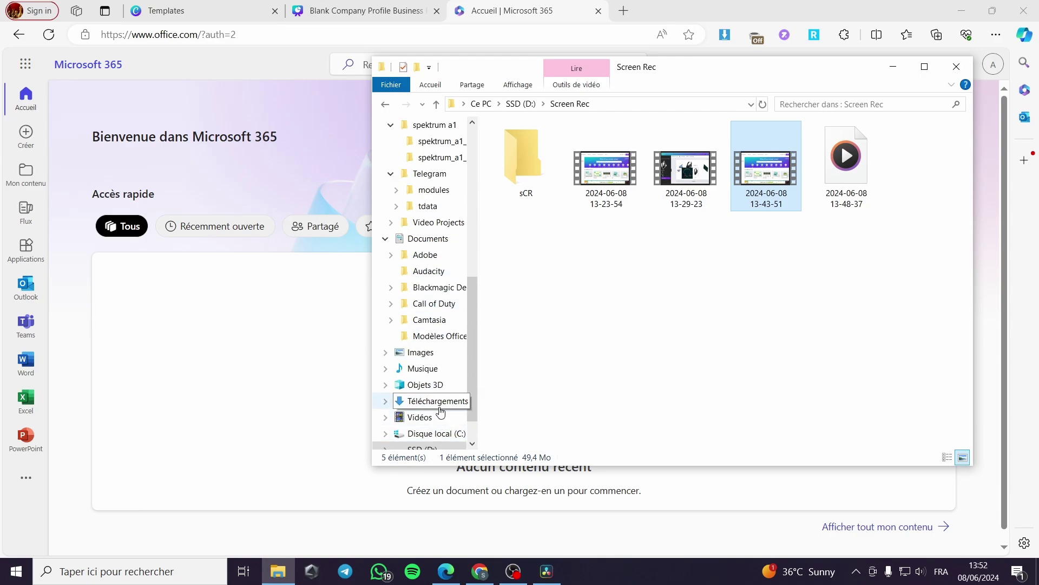
left_click(440, 402)
- Open the downloaded presentation PDF and look through its content
left_click(542, 184)
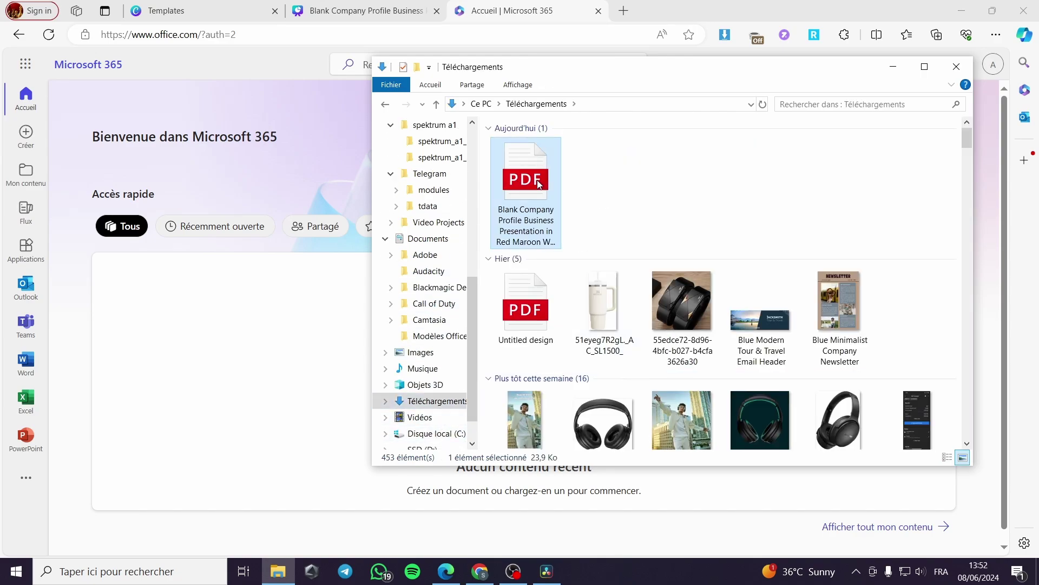
double_click(542, 184)
scroll(709, 324, "down", 2)
scroll(713, 260, "up", 2)
left_click(761, 10)
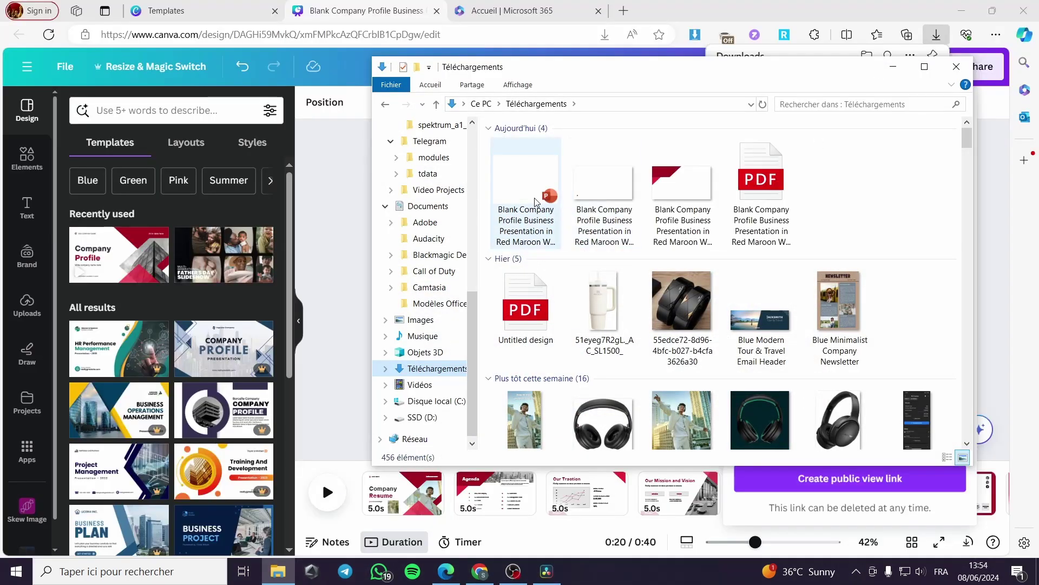
- Upload the downloaded PowerPoint presentation from the Téléchargements folder to OneDrive through the Microsoft 365 home page
left_click(539, 201)
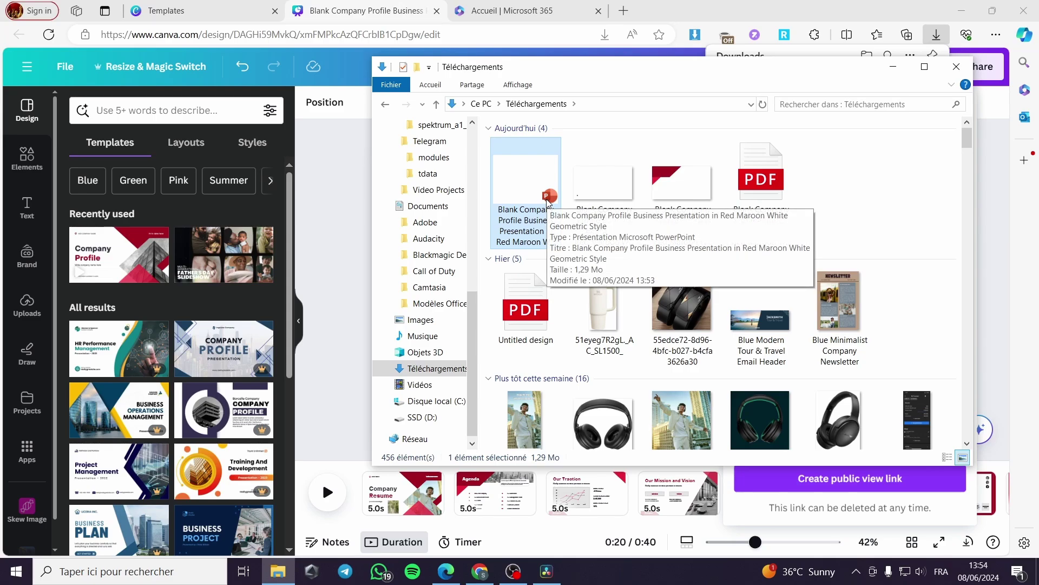
left_click_drag(539, 163, 541, 21)
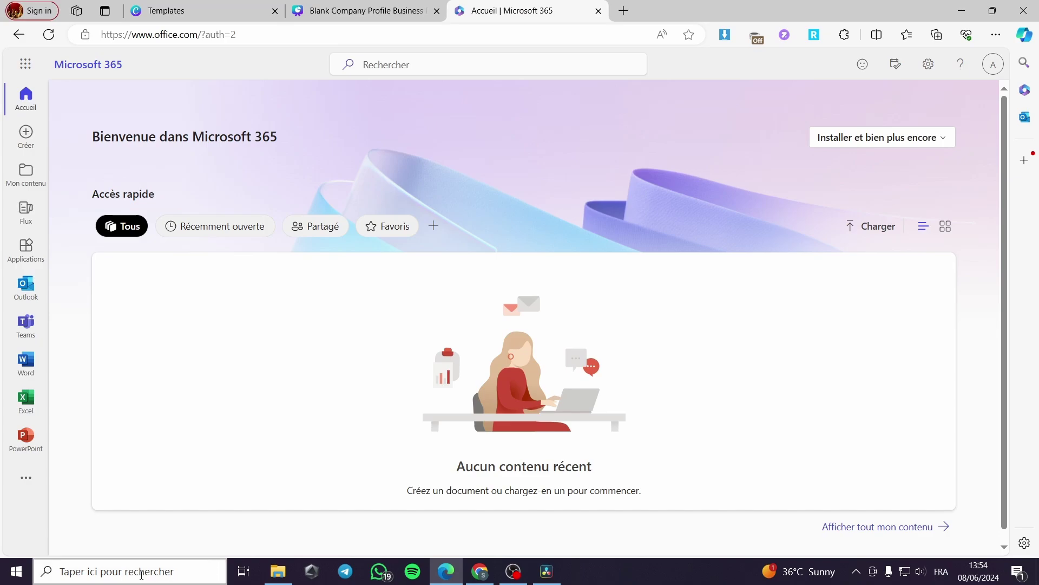
left_click(278, 571)
left_click_drag(674, 67, 952, 197)
left_click_drag(828, 306, 394, 356)
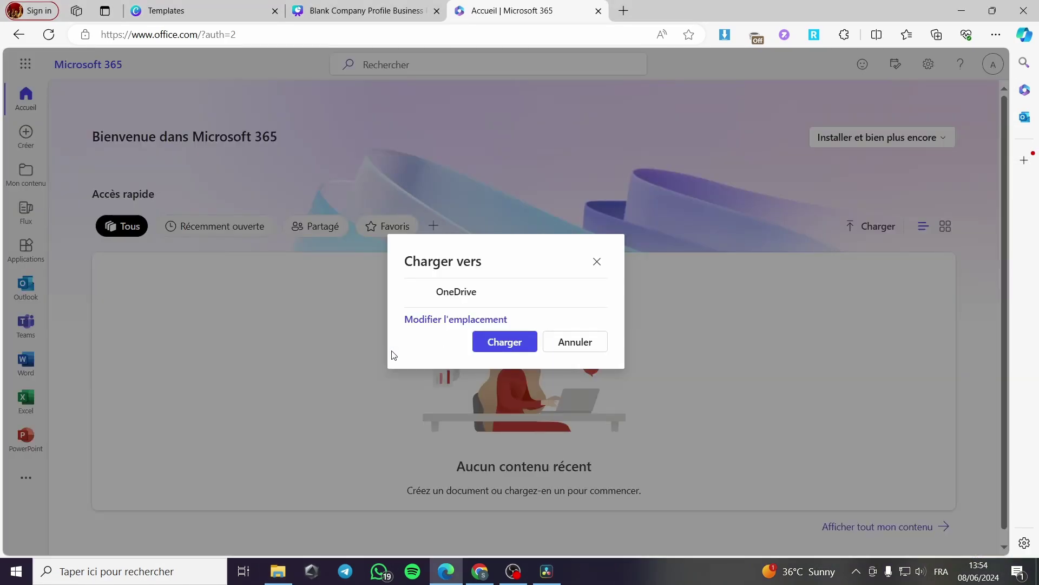
left_click(505, 343)
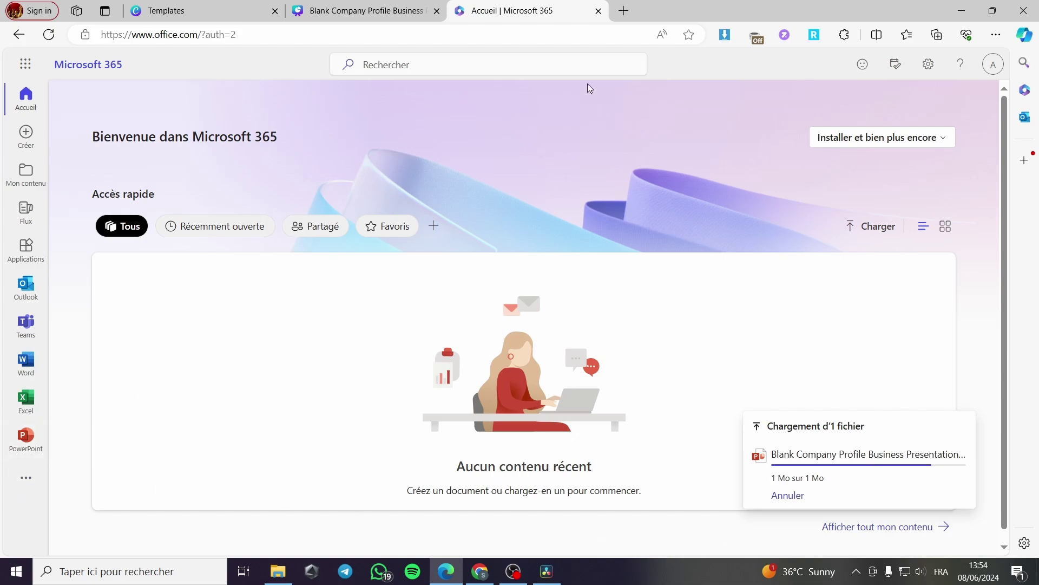
left_click(351, 7)
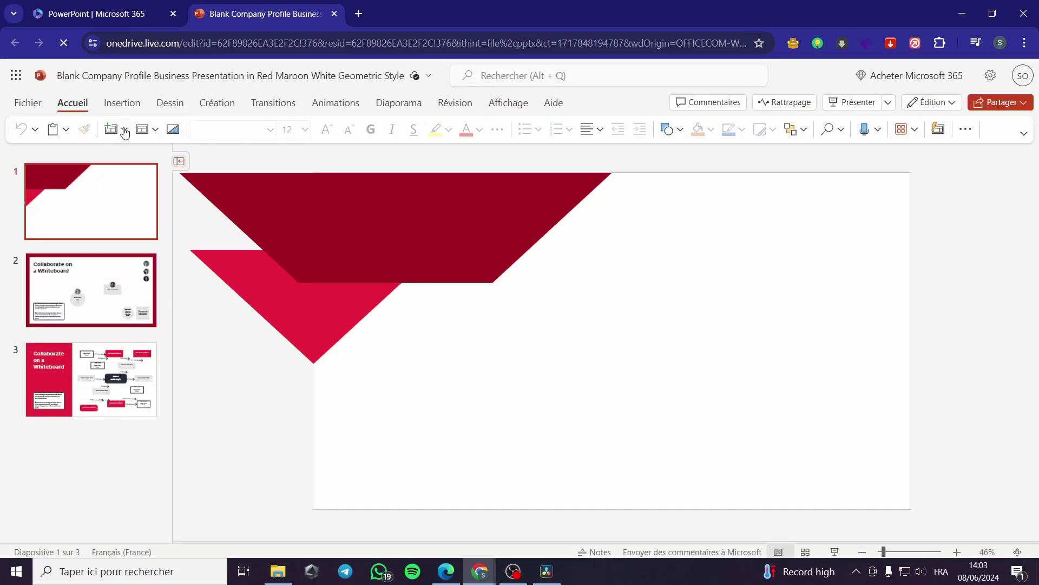
- Add two blank slides to the presentation and move them to positions 1 and 2, before the red-cornered slide
left_click(111, 131)
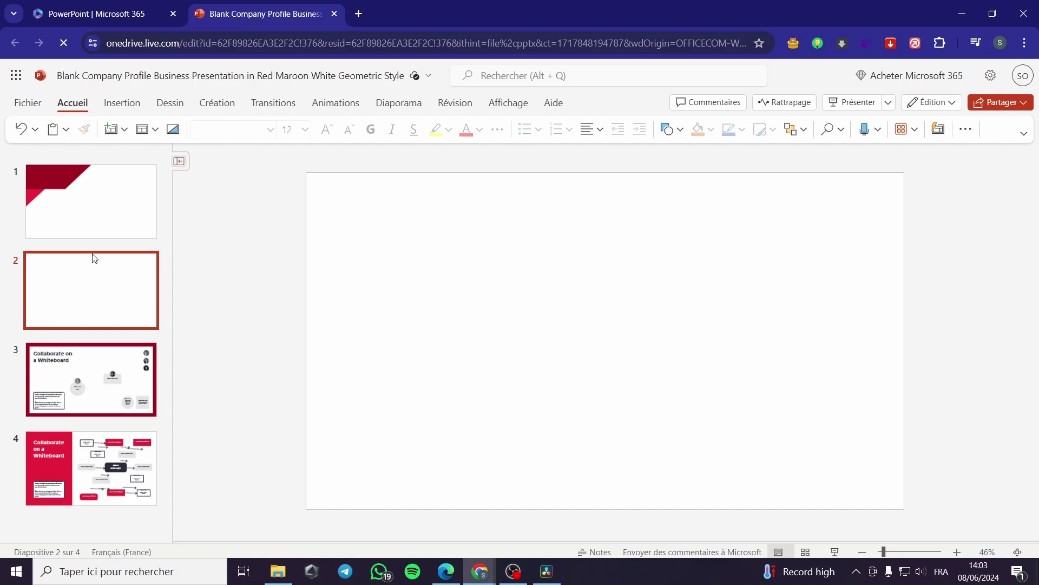
left_click(120, 135)
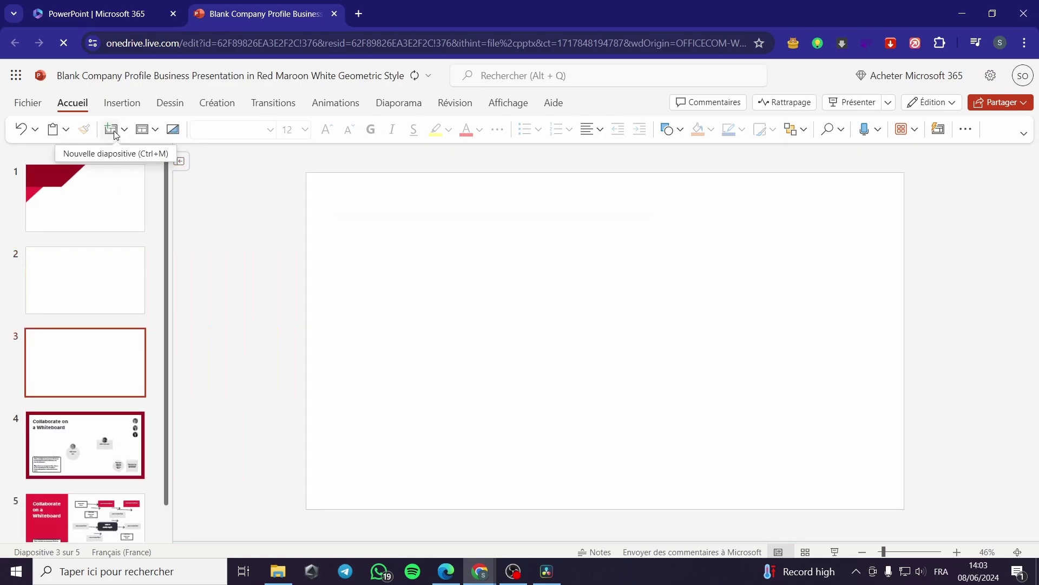
left_click_drag(72, 309, 81, 171)
left_click_drag(81, 341, 82, 240)
left_click(77, 202)
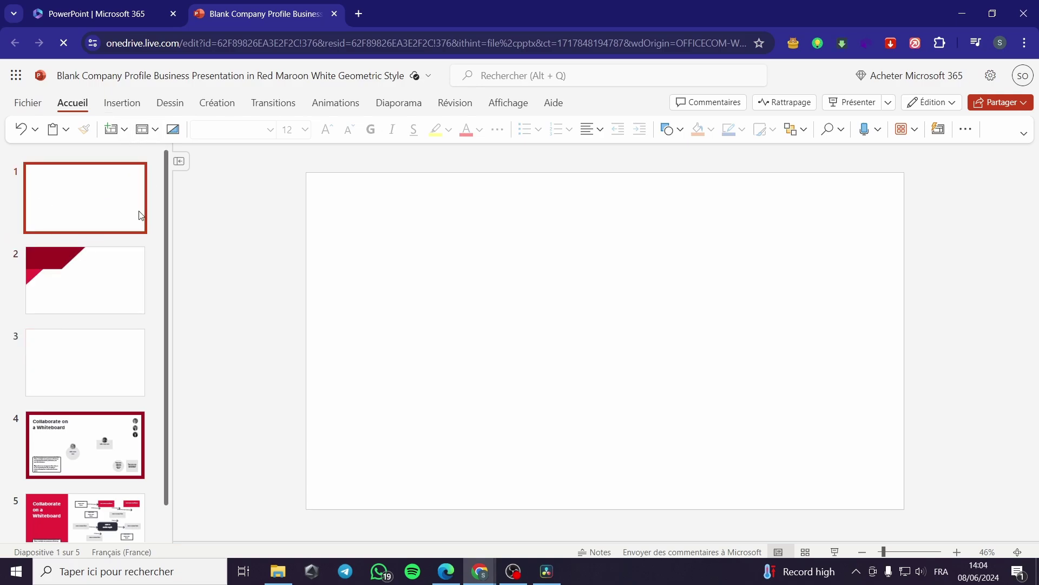
left_click_drag(72, 333, 78, 227)
- Insert the downloaded GIF "Blank Company Profile Business Presentation in Red Maroon White Geometric Style (1)" from this device onto slide 2
left_click(122, 103)
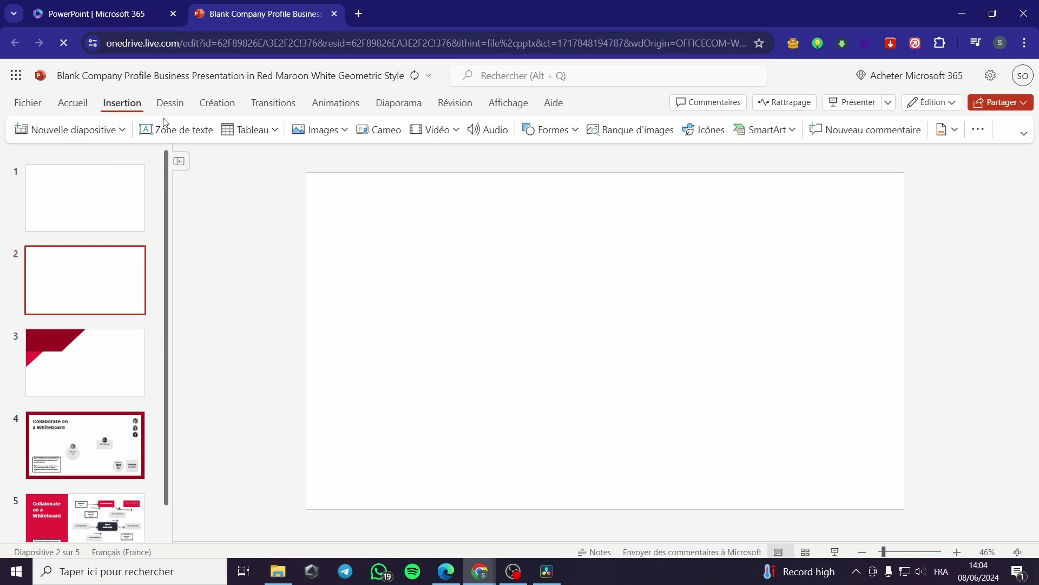
left_click(320, 129)
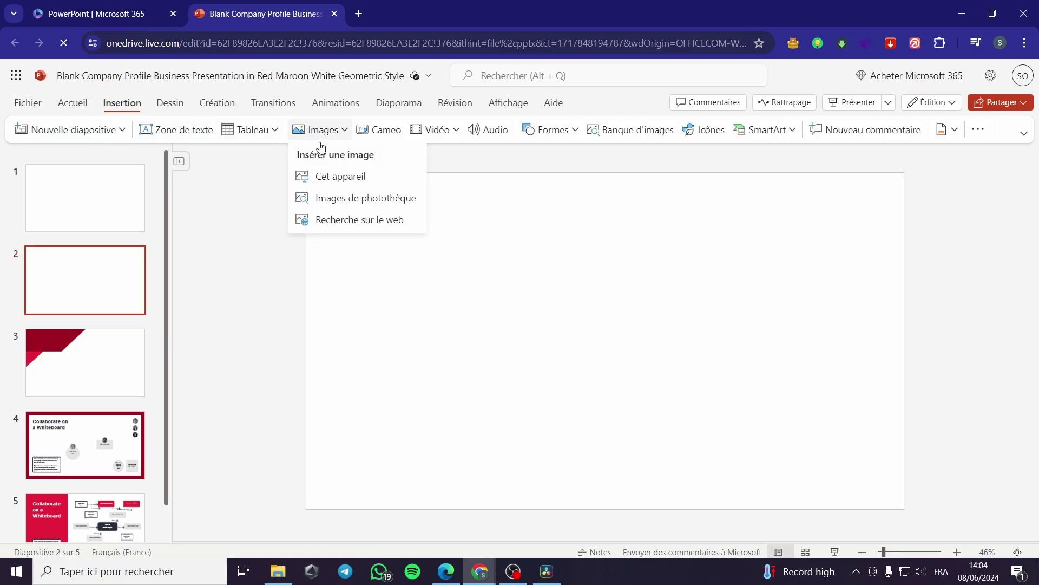
left_click(370, 183)
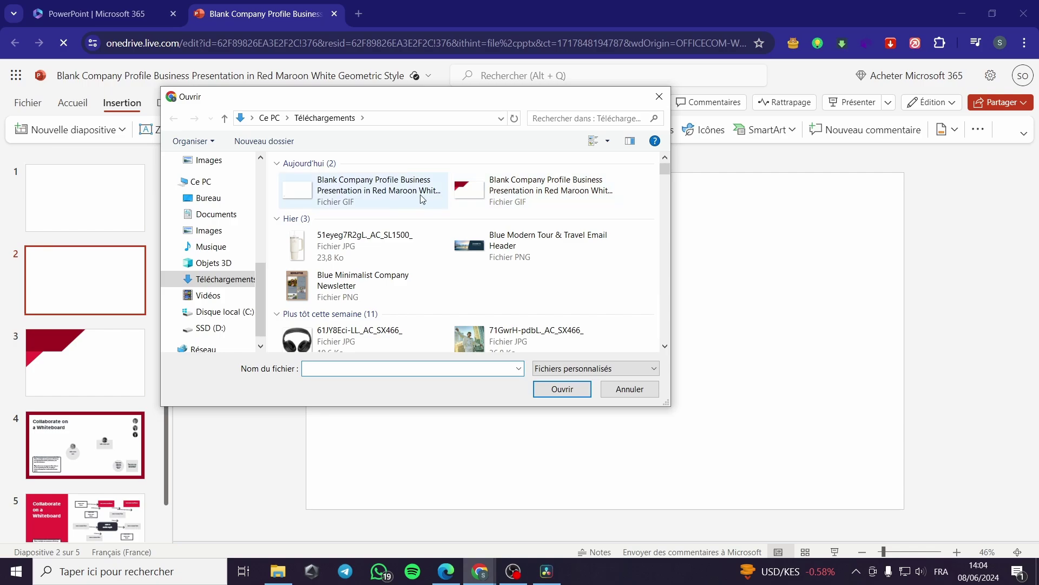
left_click(382, 195)
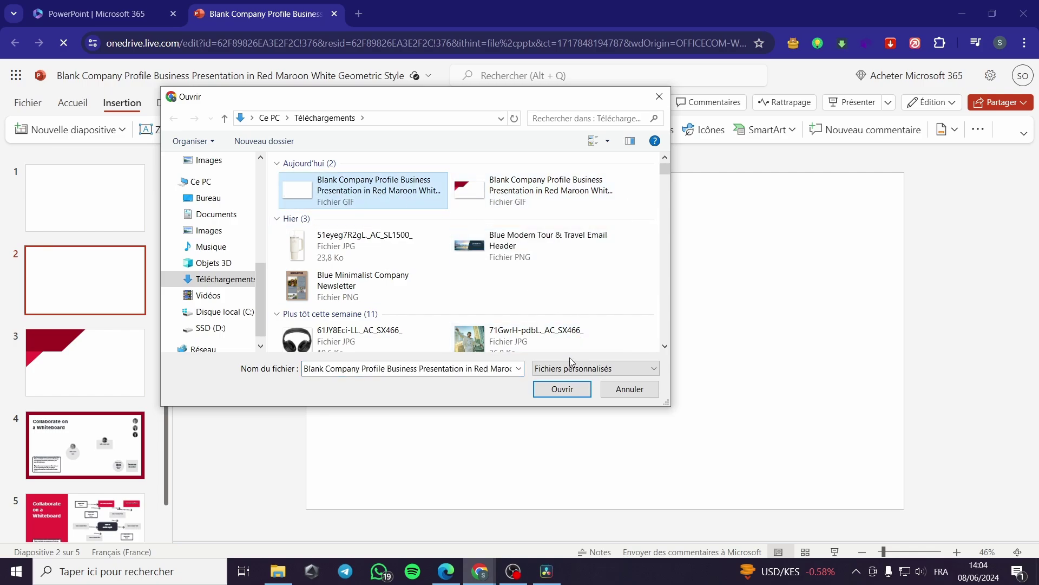
left_click(561, 388)
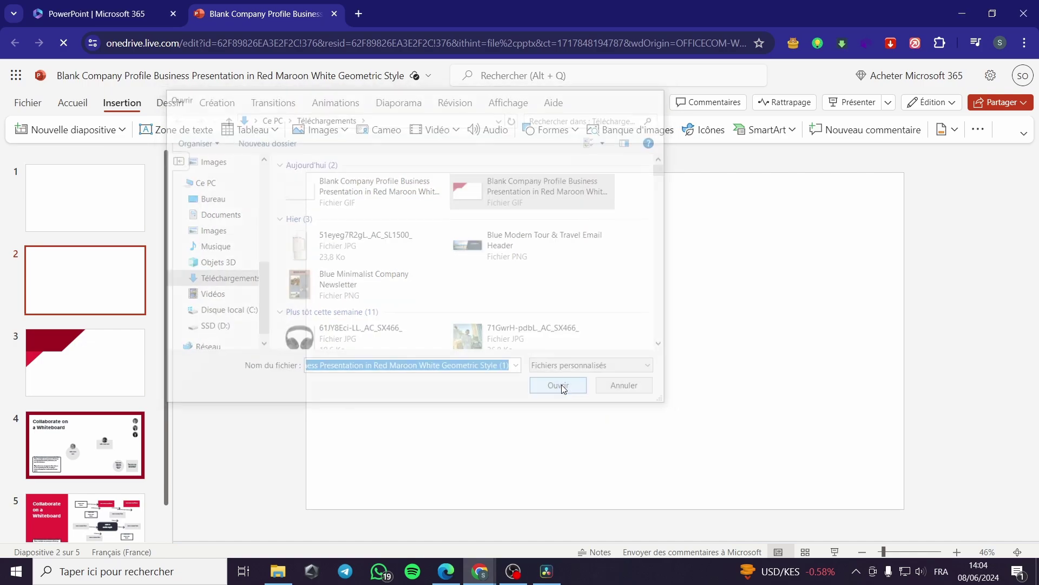